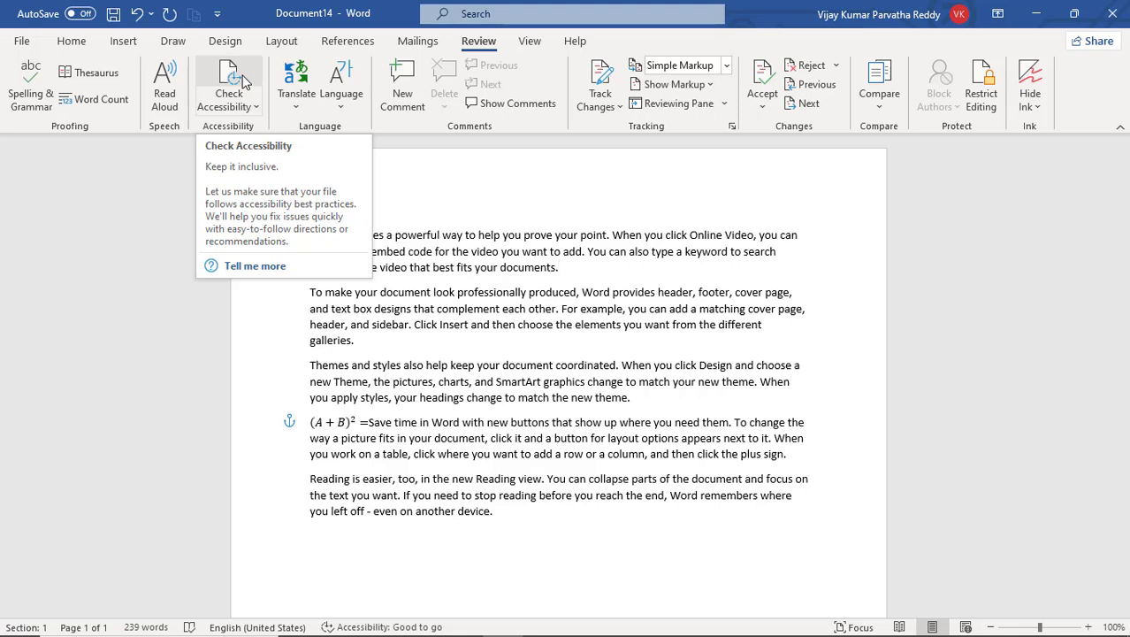
Check the document's accessibility, look over the paragraphs against the inspection results, and close the checker
{"action": "left_click", "coordinate": [581, 308]}
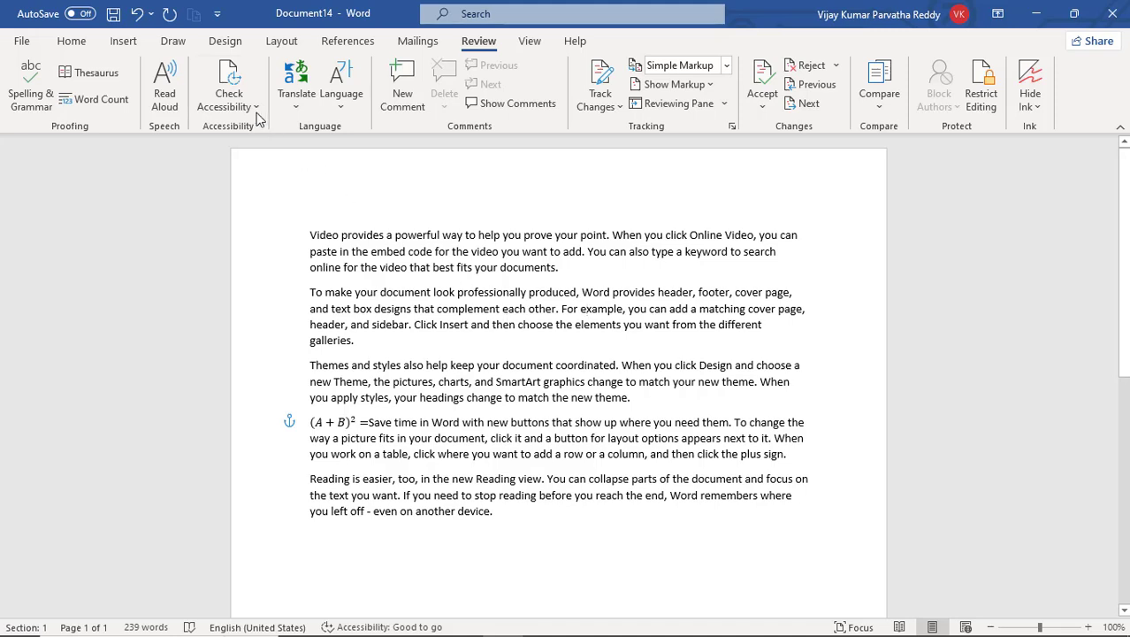
{"action": "left_click", "coordinate": [232, 88]}
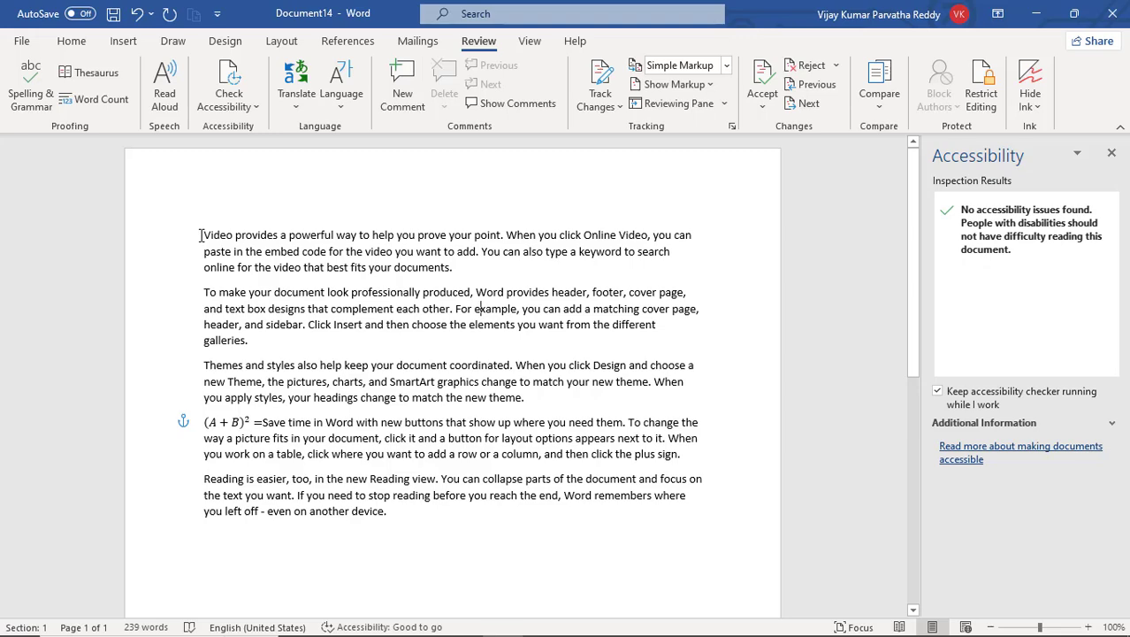
{"action": "left_click_drag", "start_coordinate": [202, 235], "coordinate": [403, 548]}
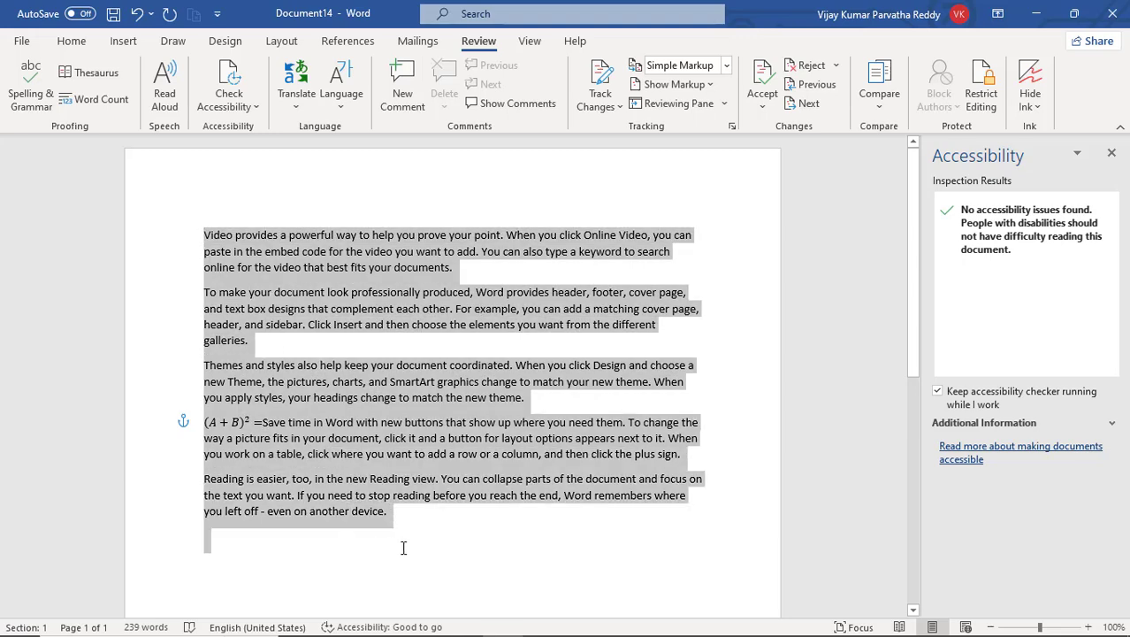
{"action": "left_click", "coordinate": [363, 423]}
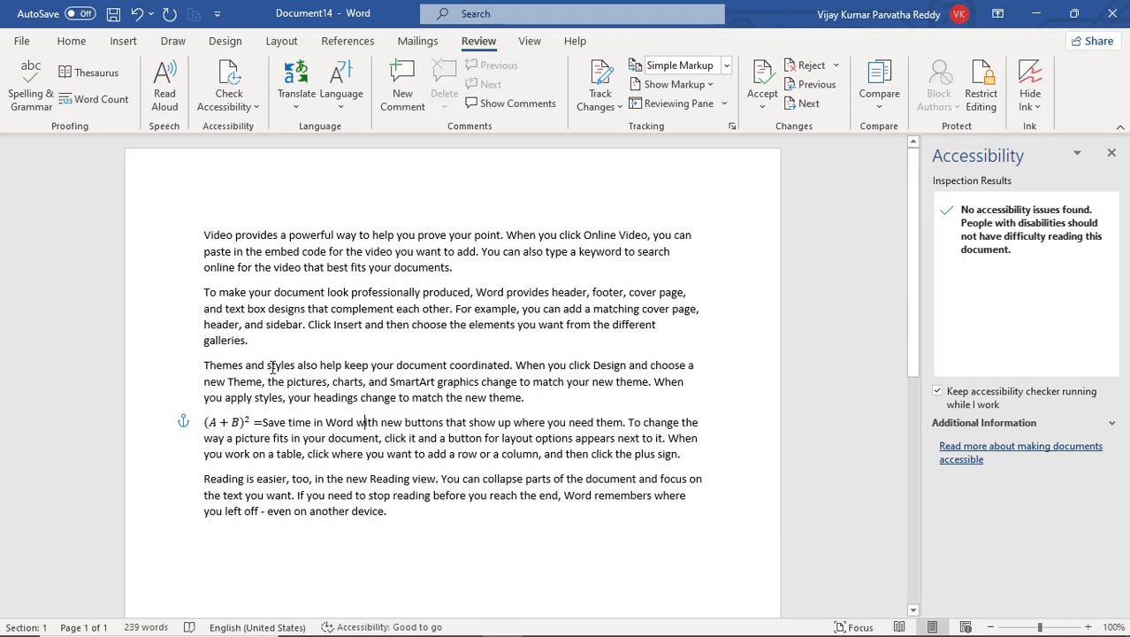
{"action": "left_click", "coordinate": [297, 206]}
{"action": "left_click", "coordinate": [424, 523]}
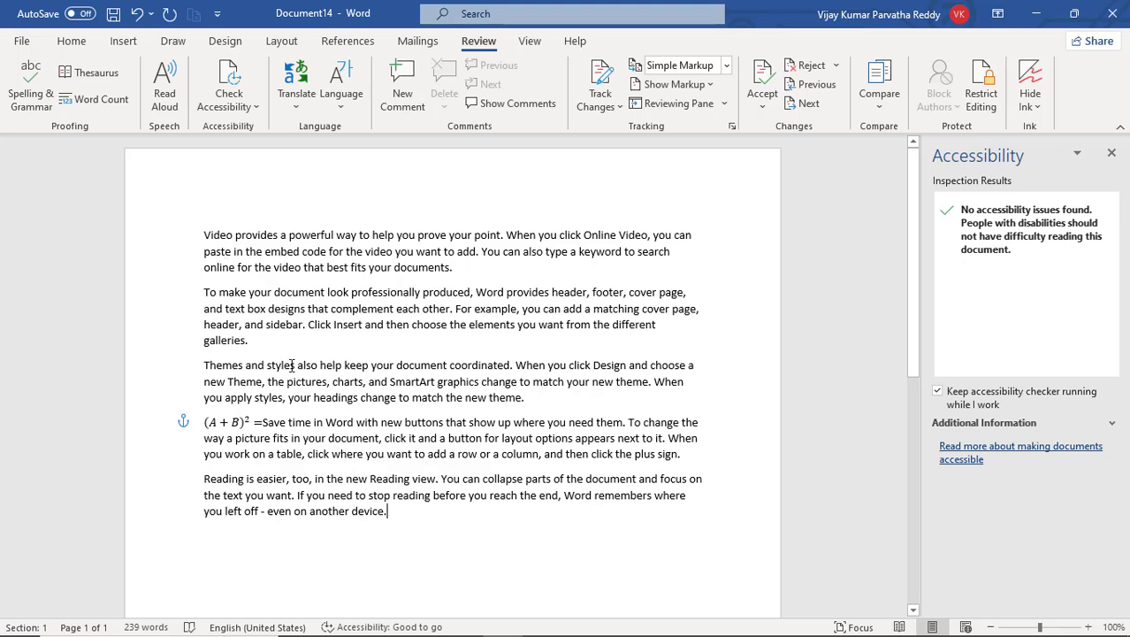
{"action": "left_click", "coordinate": [204, 234]}
{"action": "left_click_drag", "start_coordinate": [451, 267], "coordinate": [205, 234]}
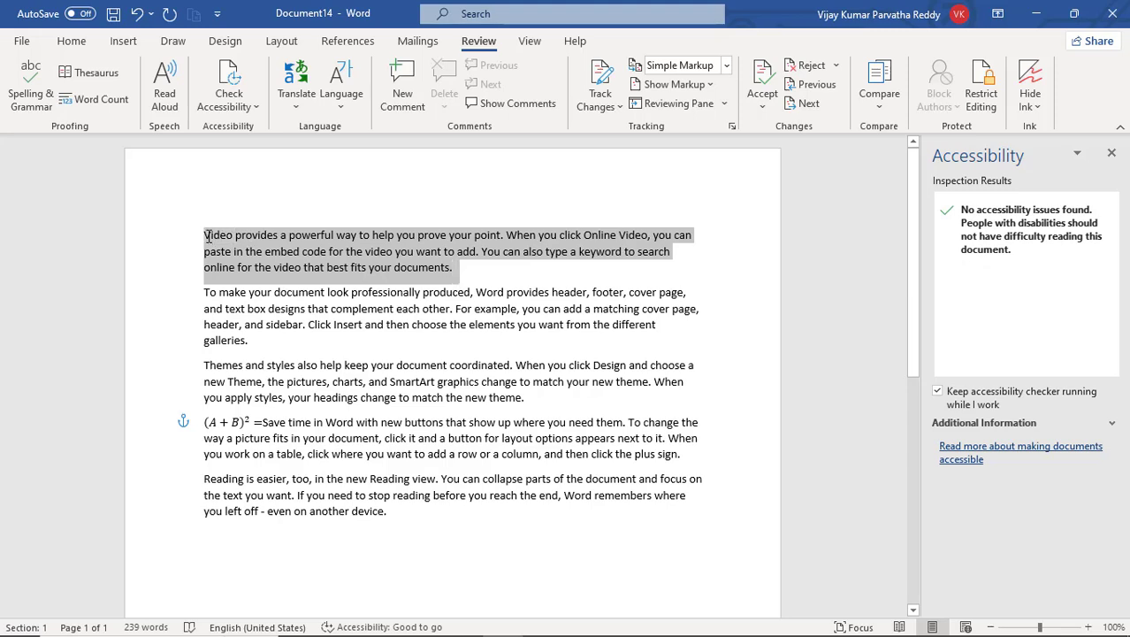
{"action": "left_click", "coordinate": [472, 291]}
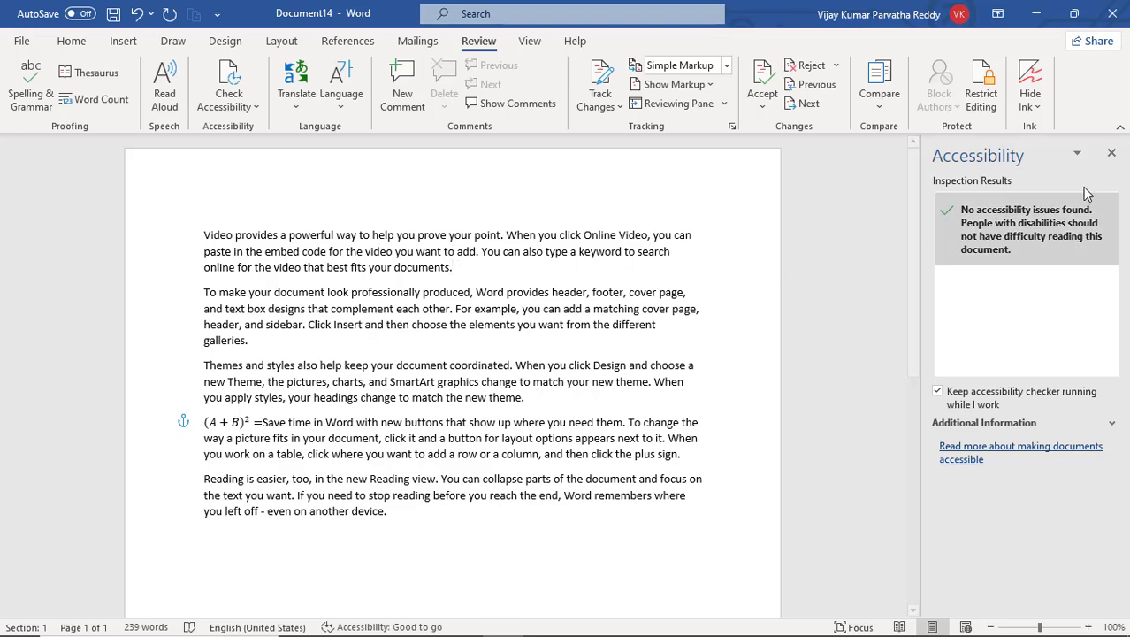
{"action": "left_click", "coordinate": [1111, 155]}
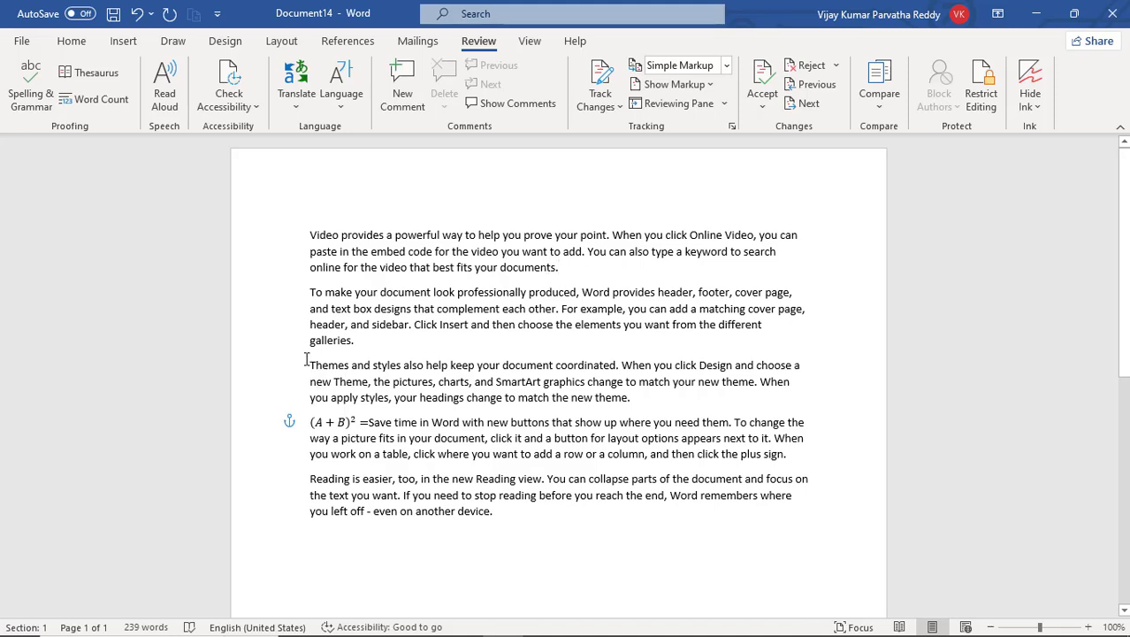
Set the font color of the second paragraph, starting "To make your document look", to white
{"action": "left_click_drag", "start_coordinate": [308, 292], "coordinate": [368, 343]}
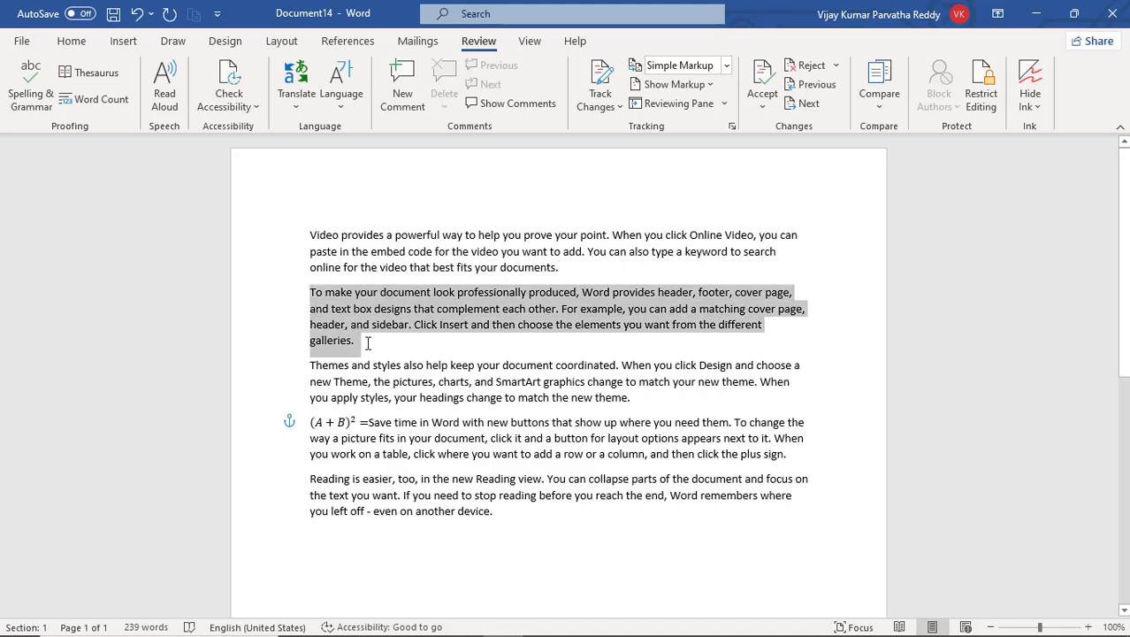
{"action": "left_click", "coordinate": [77, 50]}
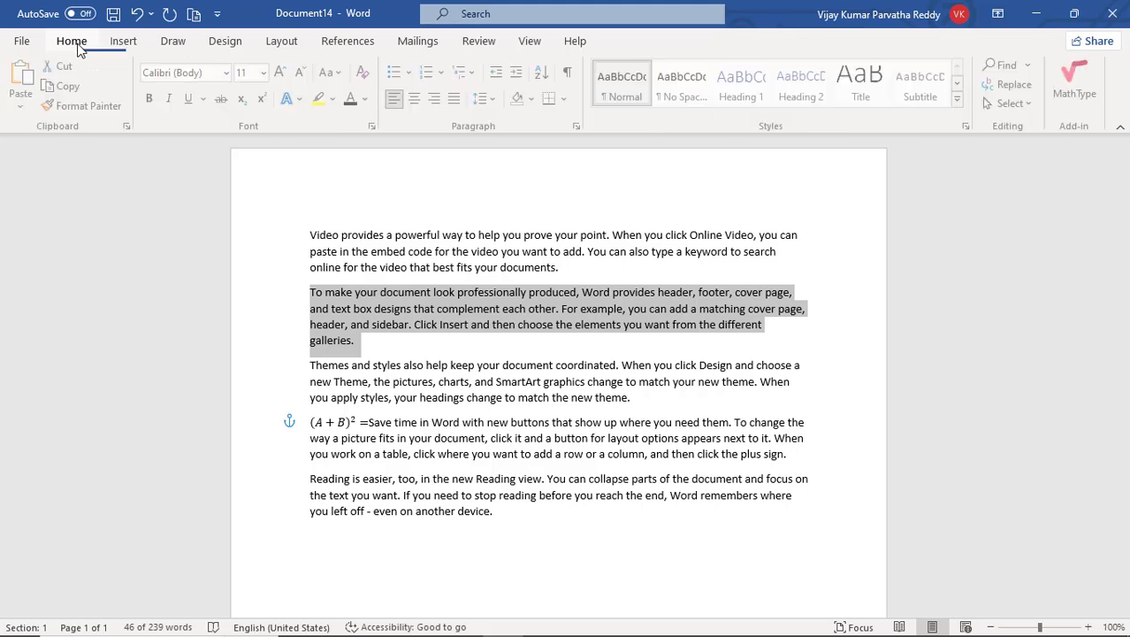
{"action": "left_click", "coordinate": [370, 99]}
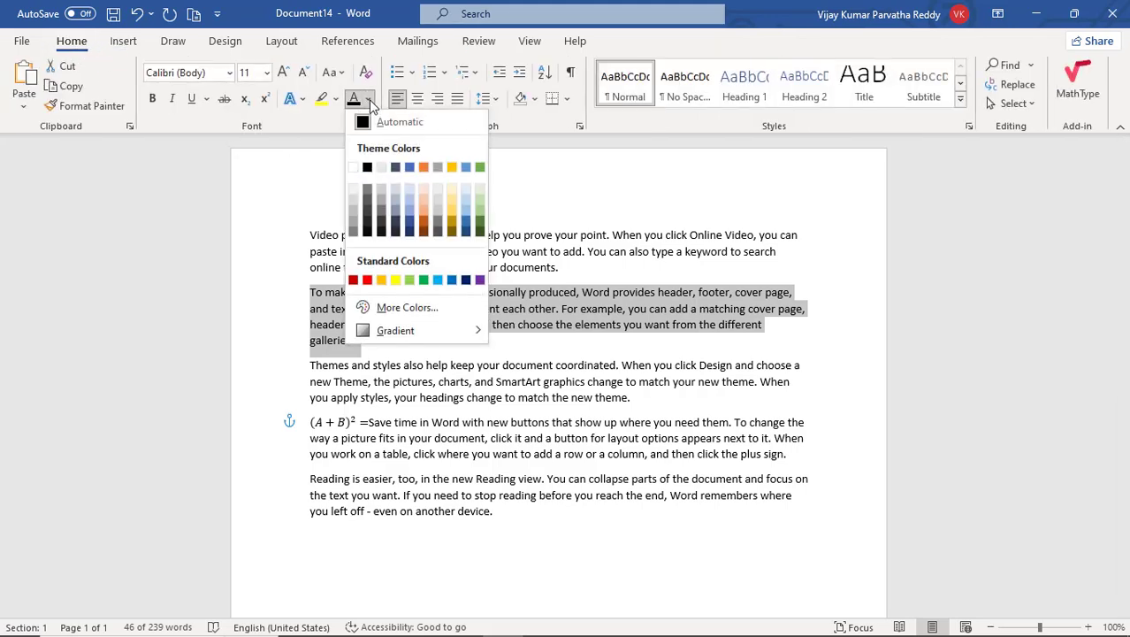
{"action": "left_click", "coordinate": [354, 168]}
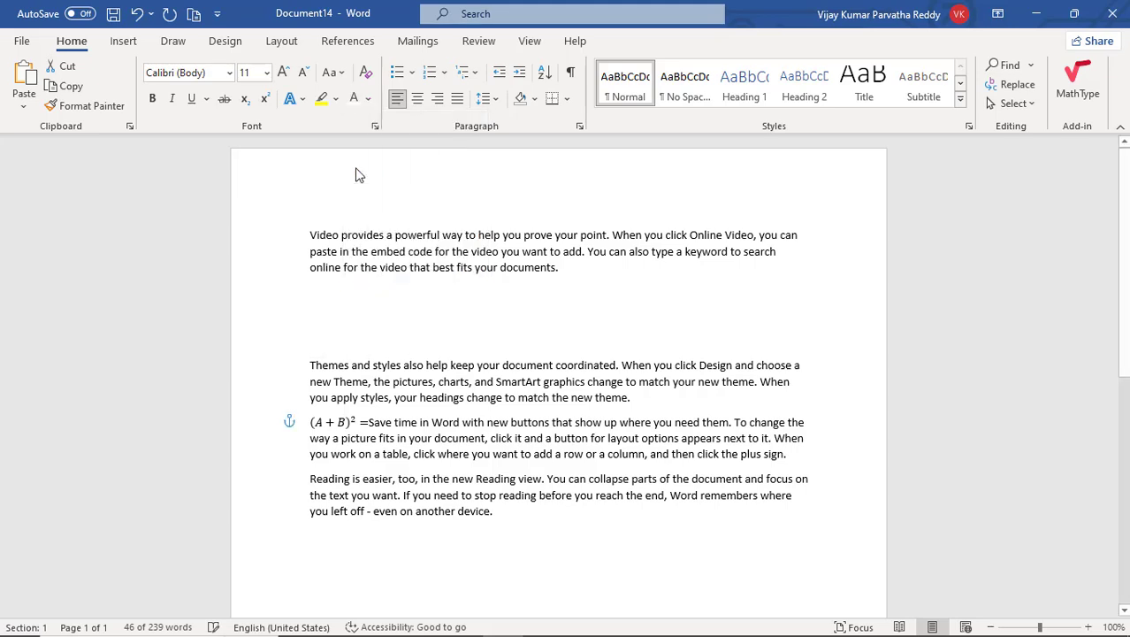
{"action": "left_click", "coordinate": [449, 390]}
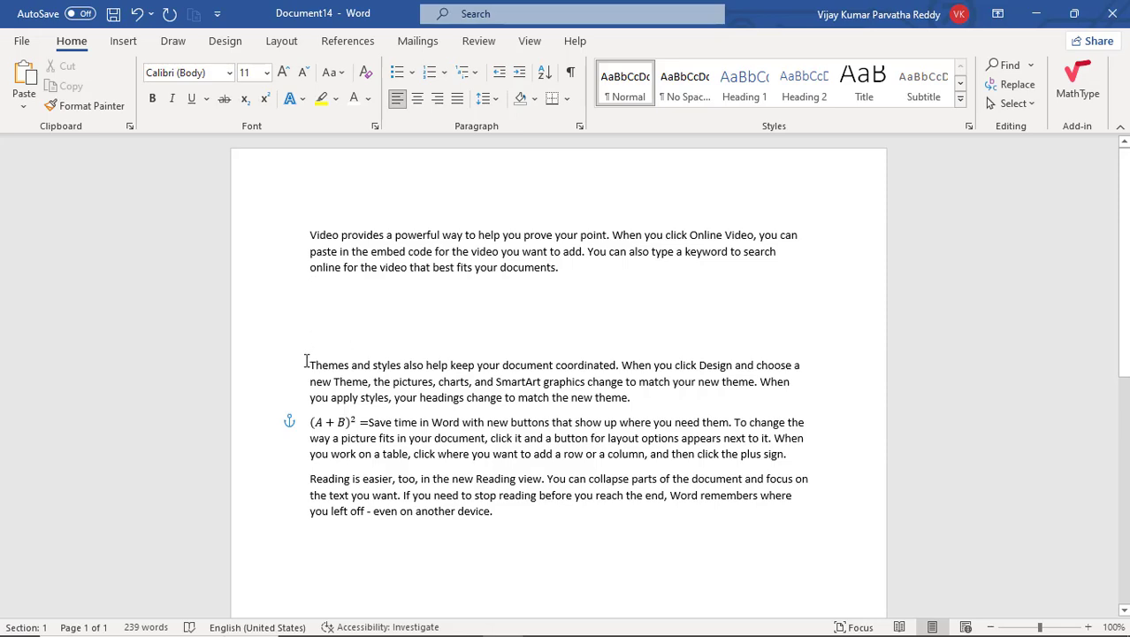
Highlight the paragraph starting with the (A + B)² equation in black
{"action": "left_click_drag", "start_coordinate": [308, 422], "coordinate": [809, 459]}
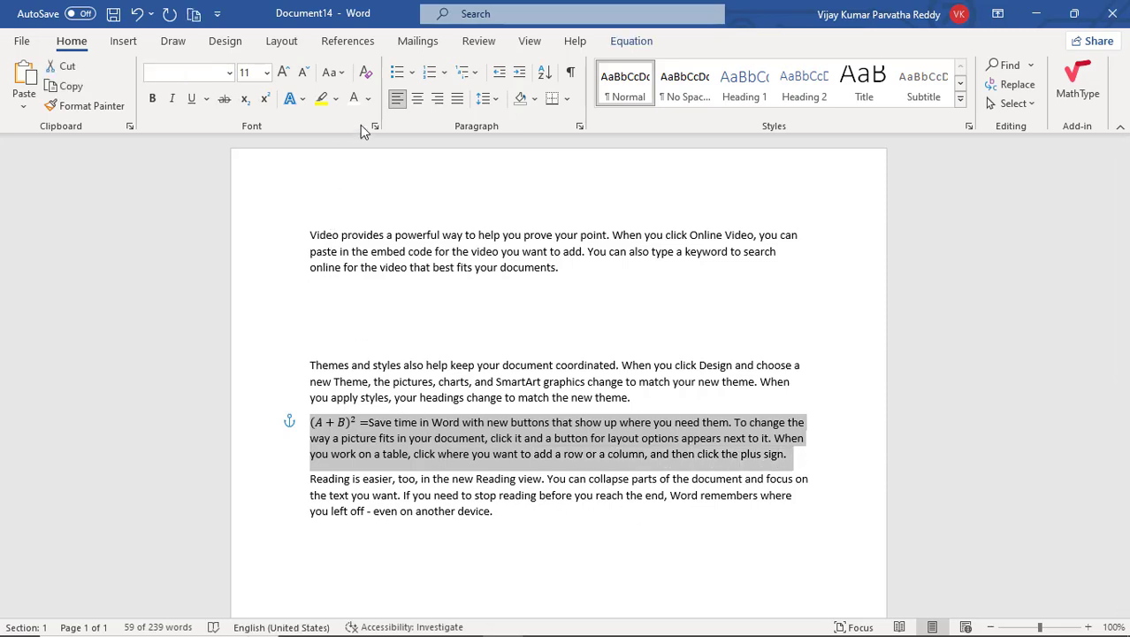
{"action": "left_click", "coordinate": [335, 100]}
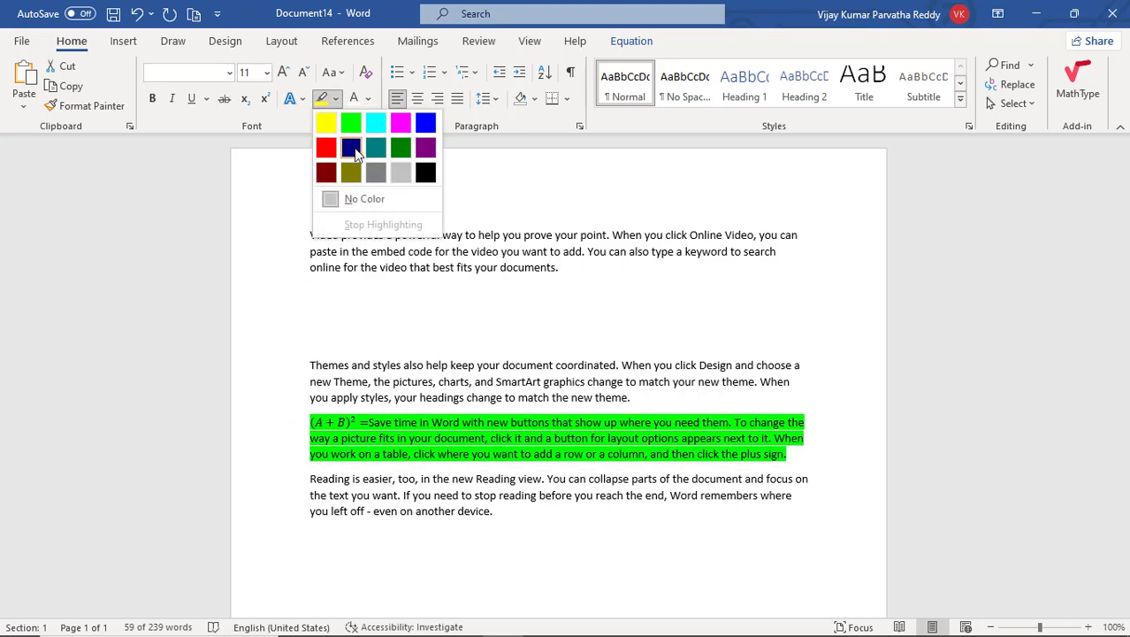
{"action": "left_click", "coordinate": [424, 175]}
{"action": "left_click", "coordinate": [593, 495]}
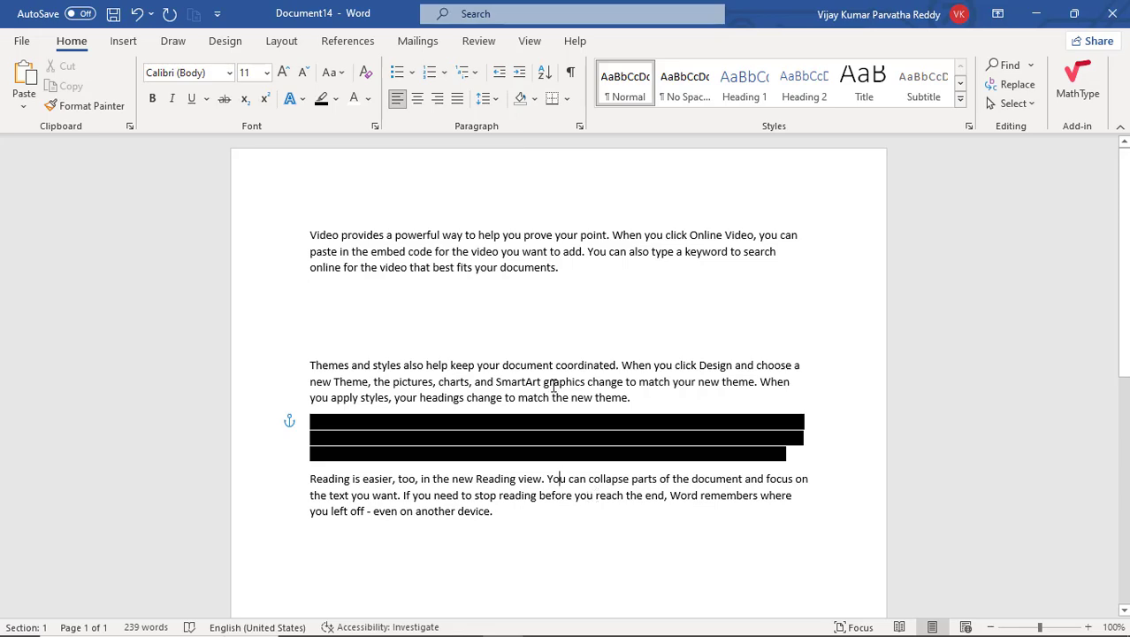
Run the accessibility check on the document again
{"action": "left_click", "coordinate": [513, 252]}
{"action": "left_click", "coordinate": [469, 50]}
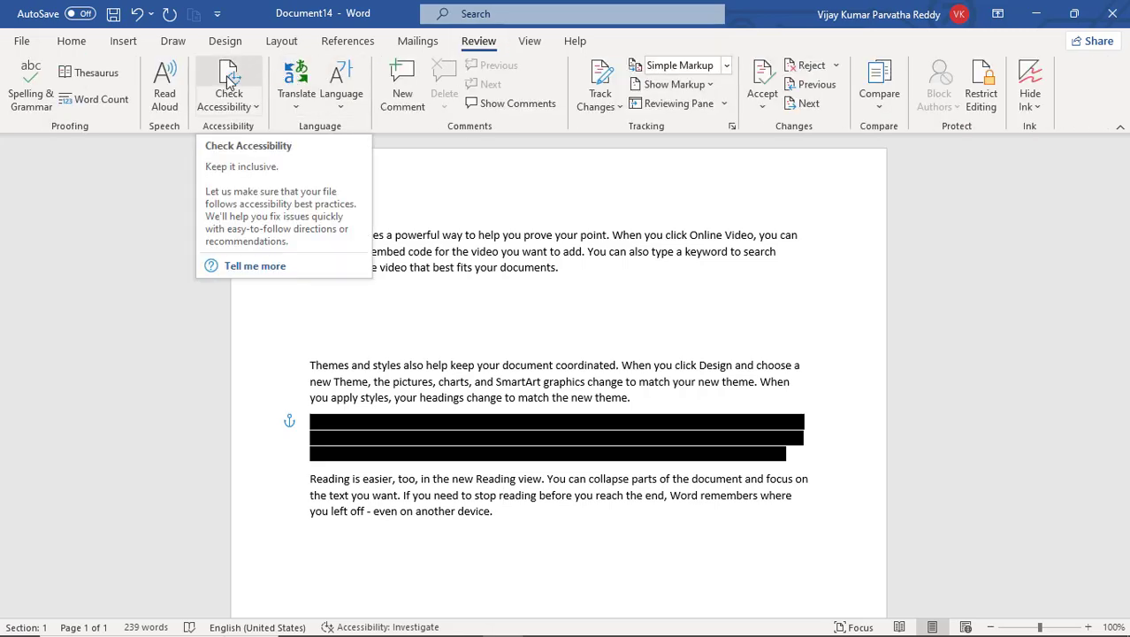
{"action": "left_click", "coordinate": [230, 80]}
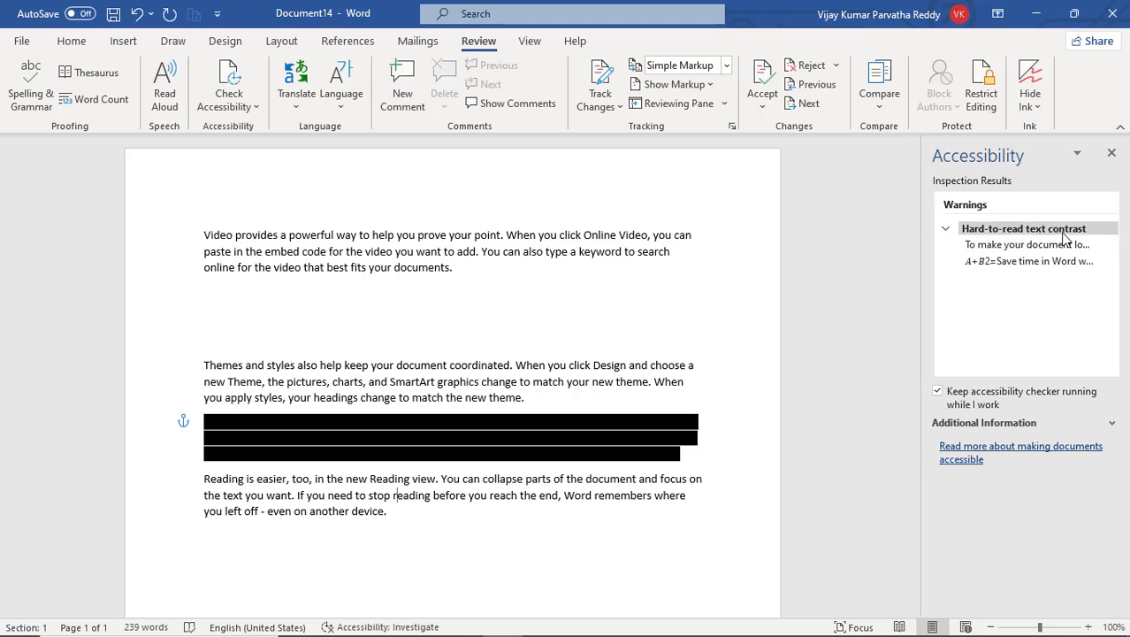
Fix the contrast warning for the "To make your document look" paragraph by applying the recommended Font Color action with Automatic
{"action": "mouse_move", "coordinate": [1065, 245]}
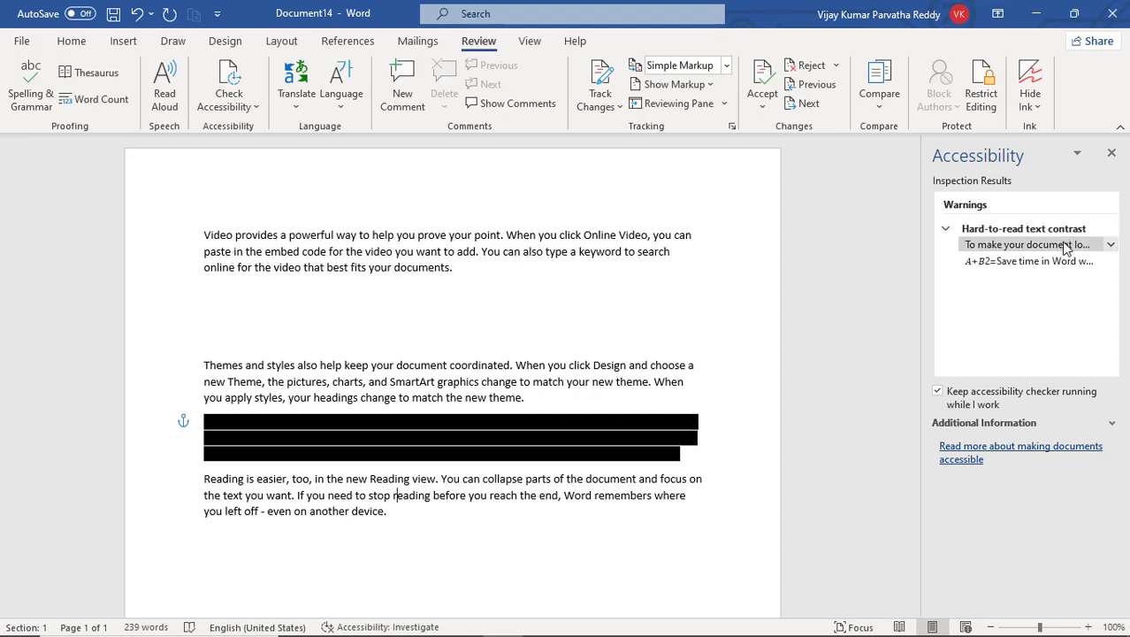
{"action": "left_click", "coordinate": [1111, 246]}
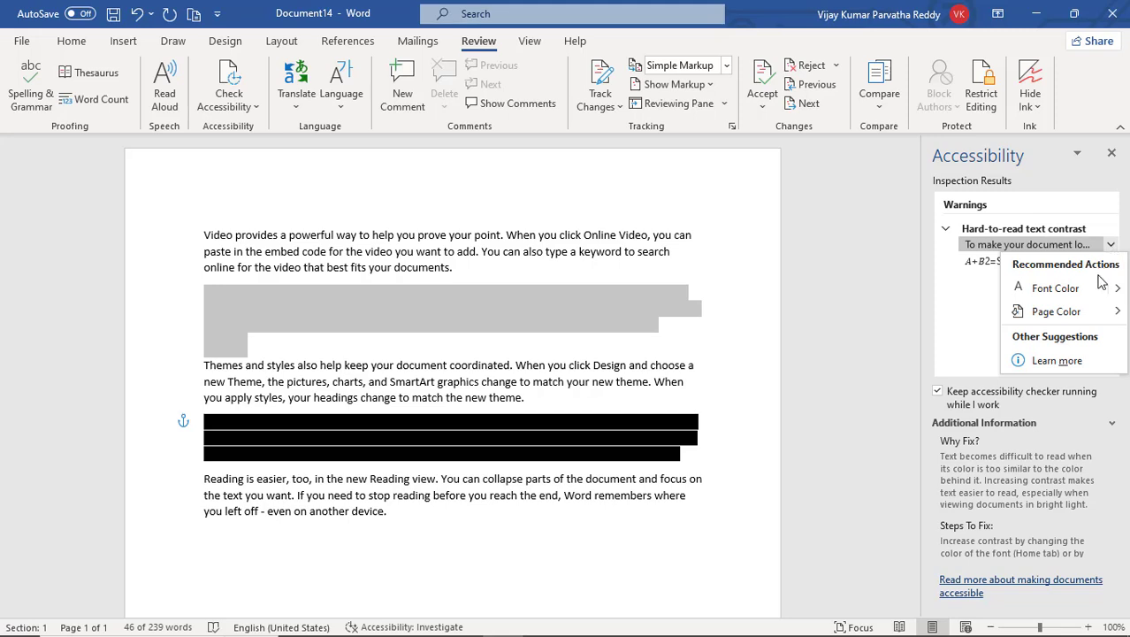
{"action": "mouse_move", "coordinate": [1116, 292]}
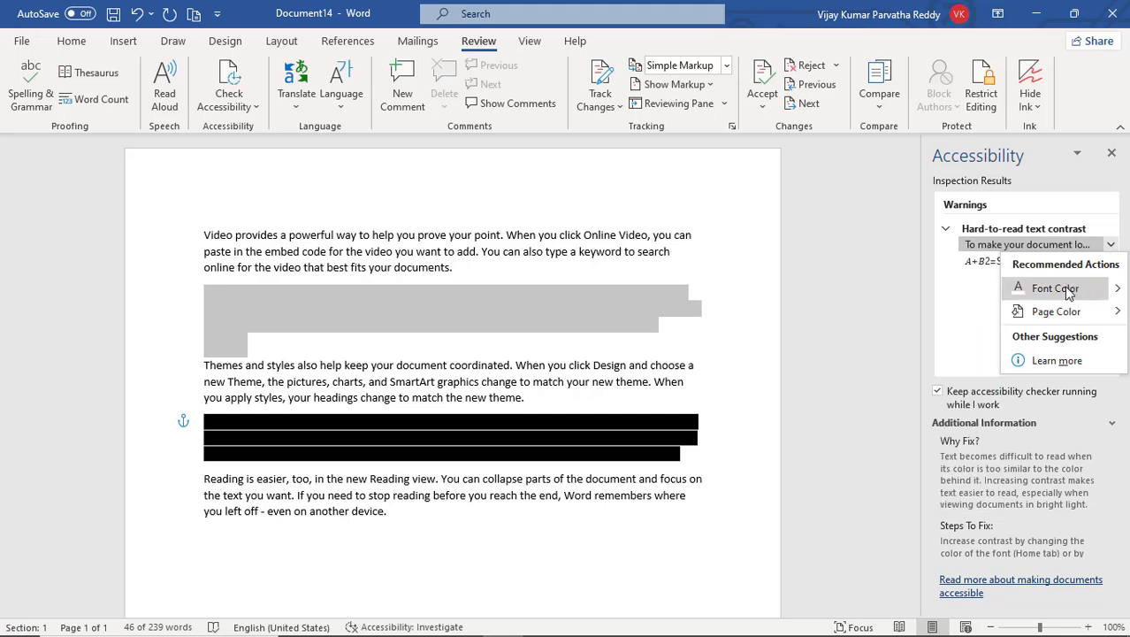
{"action": "left_click", "coordinate": [1118, 292]}
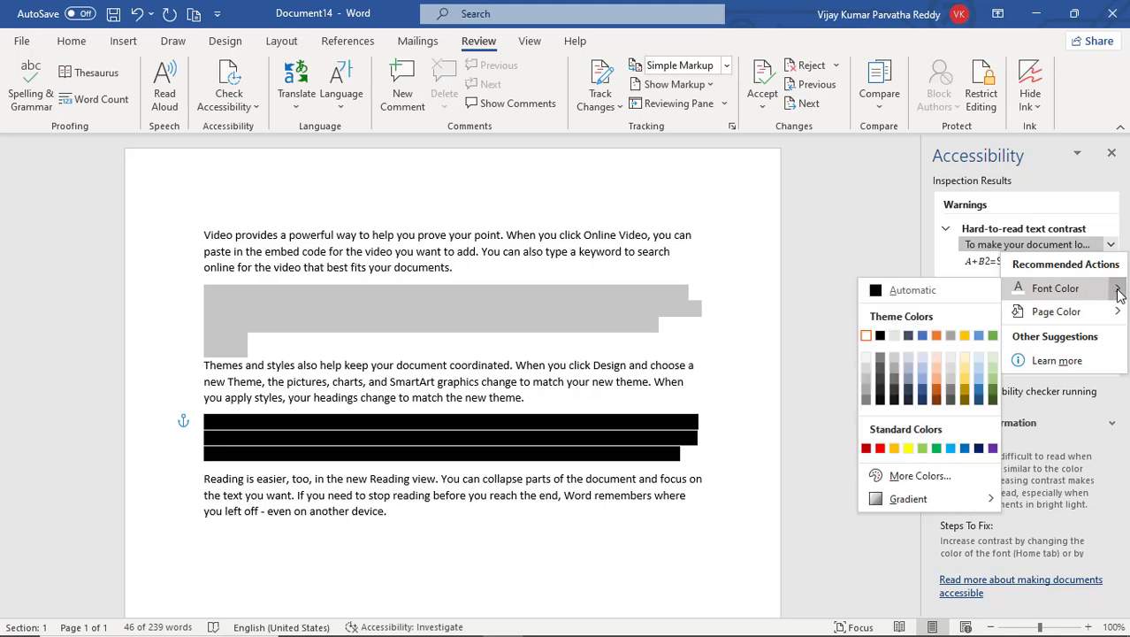
{"action": "left_click", "coordinate": [1054, 289]}
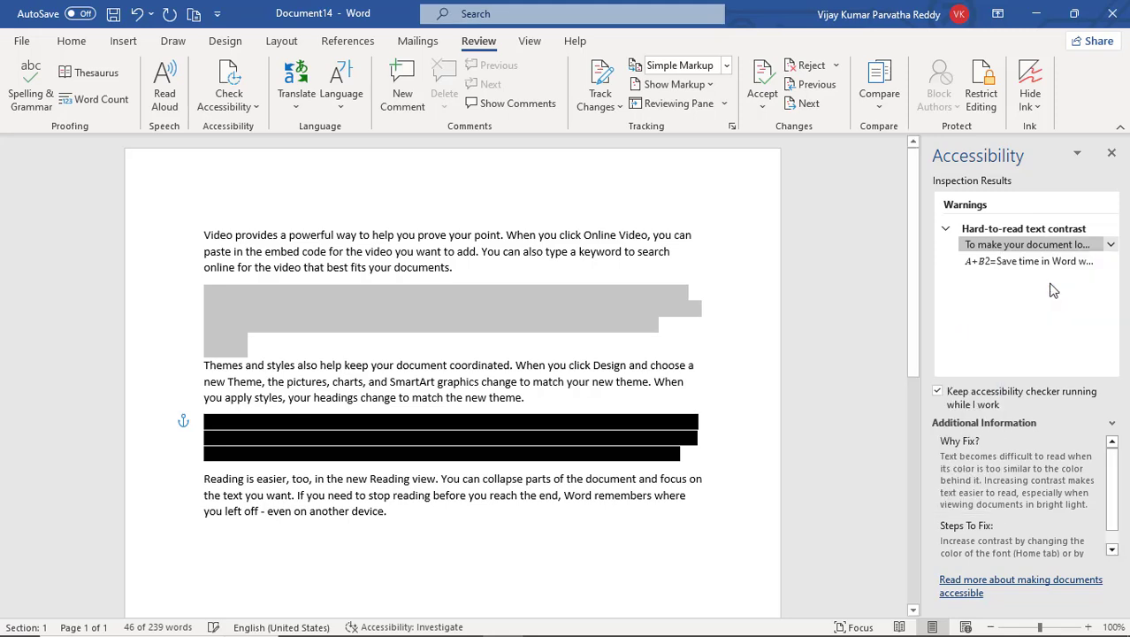
{"action": "left_click", "coordinate": [1110, 245]}
{"action": "left_click", "coordinate": [1117, 289]}
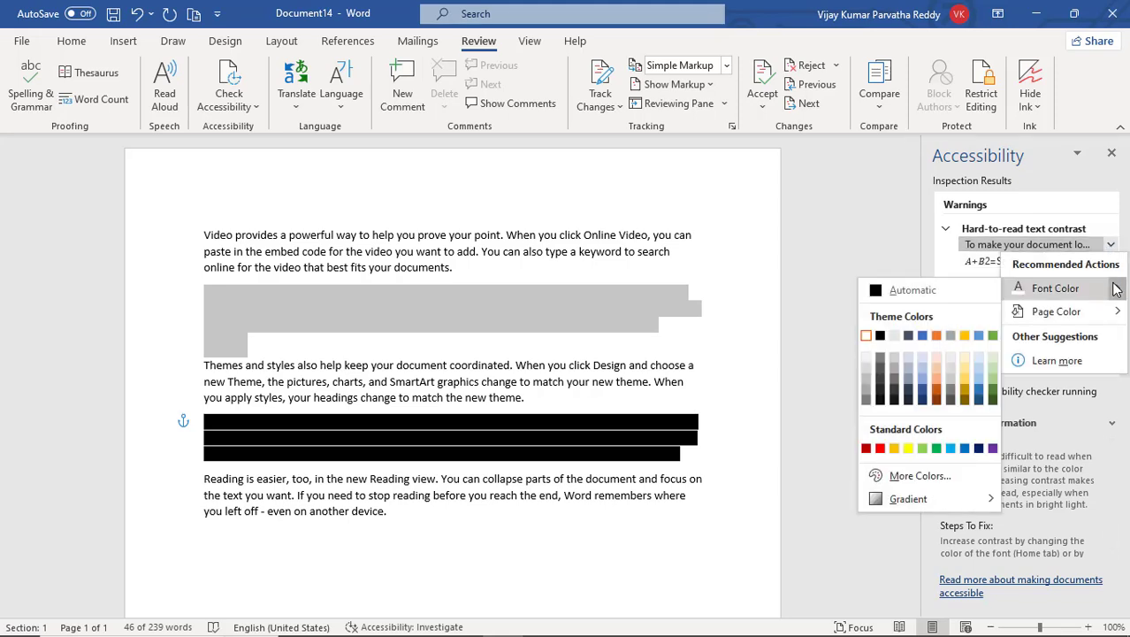
{"action": "left_click", "coordinate": [1117, 293]}
{"action": "left_click", "coordinate": [1117, 293]}
{"action": "left_click", "coordinate": [1116, 293]}
{"action": "left_click", "coordinate": [1115, 294]}
{"action": "left_click", "coordinate": [1115, 295]}
{"action": "left_click", "coordinate": [1116, 294]}
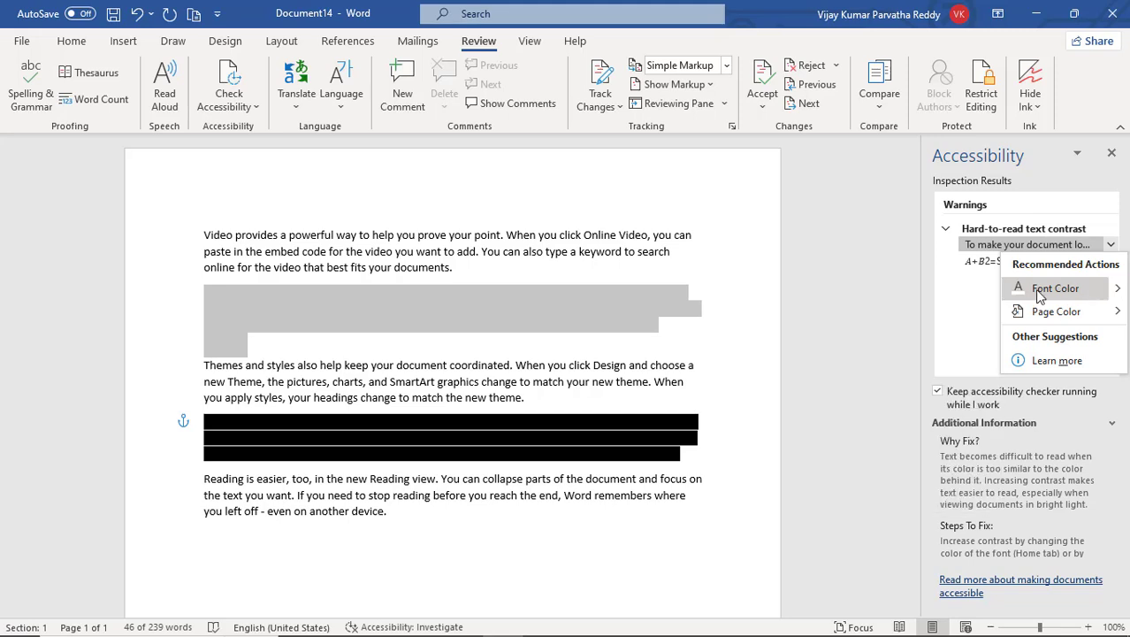
{"action": "left_click", "coordinate": [1118, 293]}
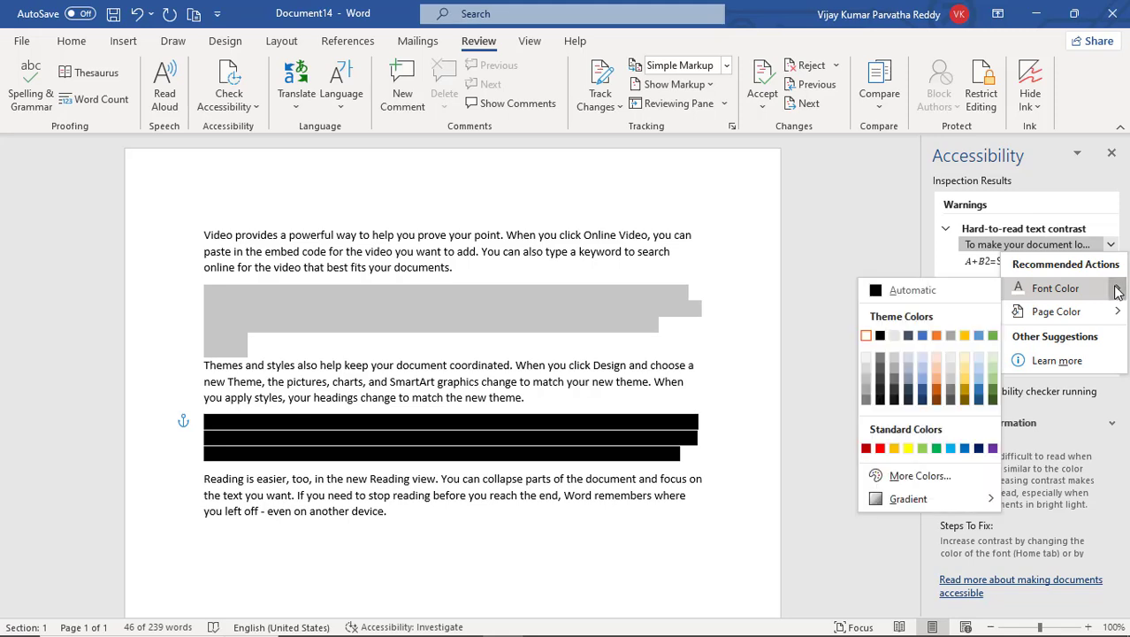
{"action": "left_click", "coordinate": [933, 291]}
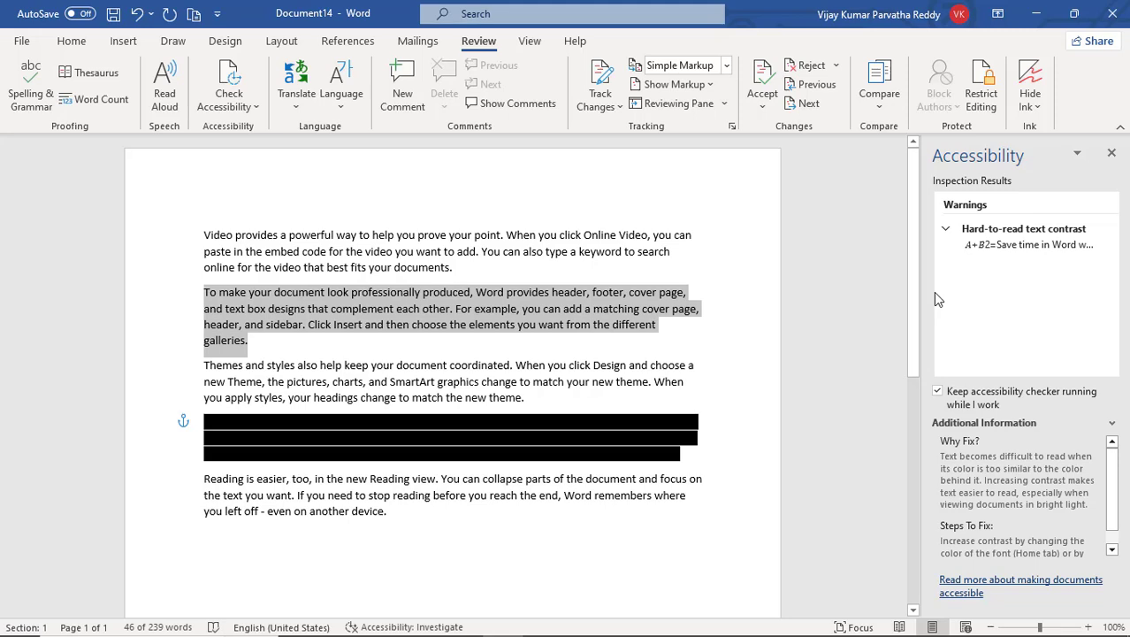
Fix the contrast warning for the equation paragraph by setting its Text Highlight Color to No Color, and close the checker
{"action": "left_click", "coordinate": [1011, 243]}
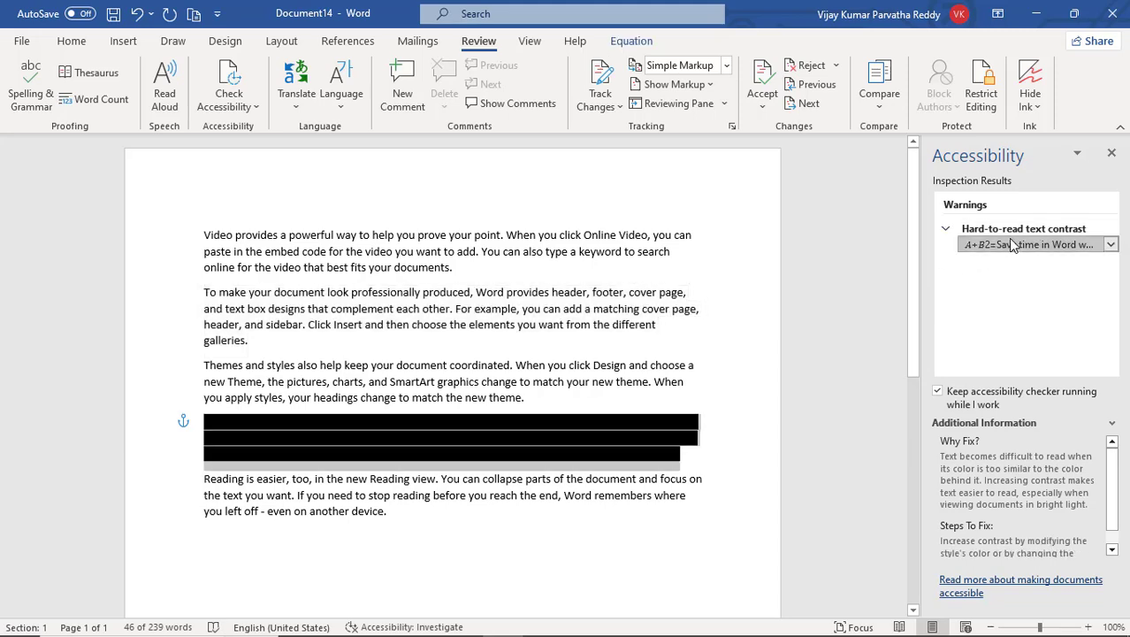
{"action": "left_click", "coordinate": [1111, 248]}
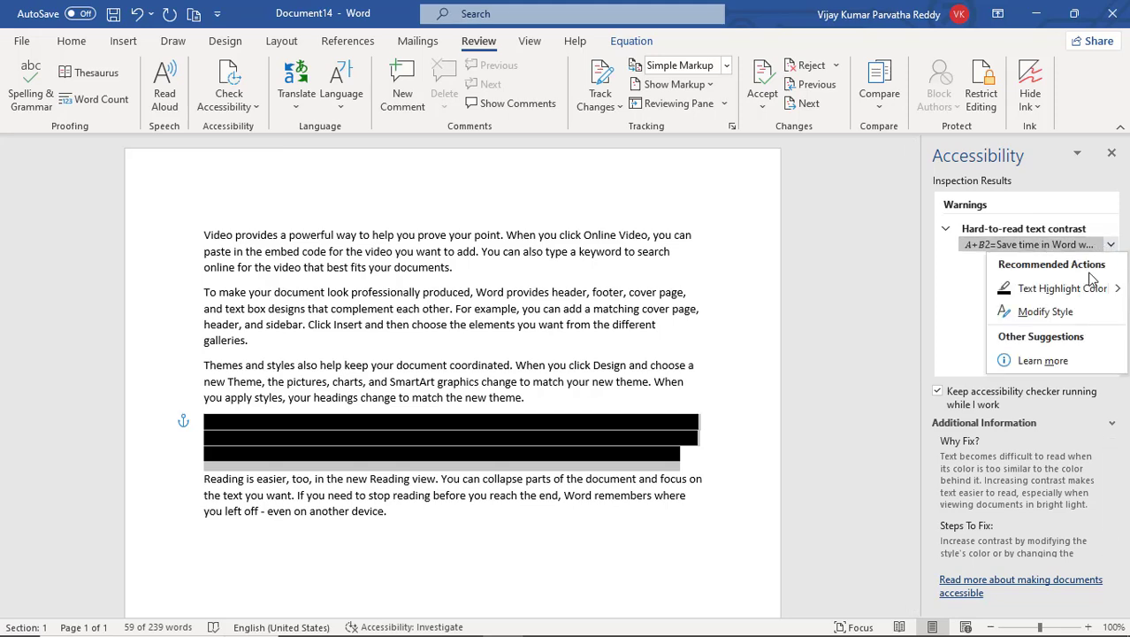
{"action": "mouse_move", "coordinate": [1116, 293]}
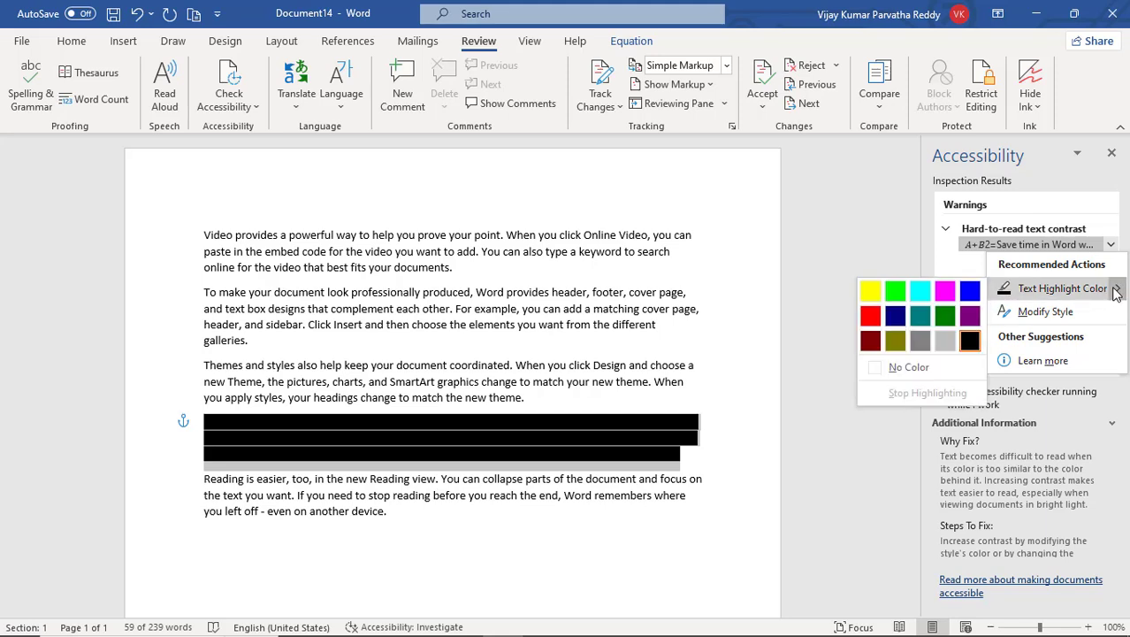
{"action": "left_click", "coordinate": [909, 367]}
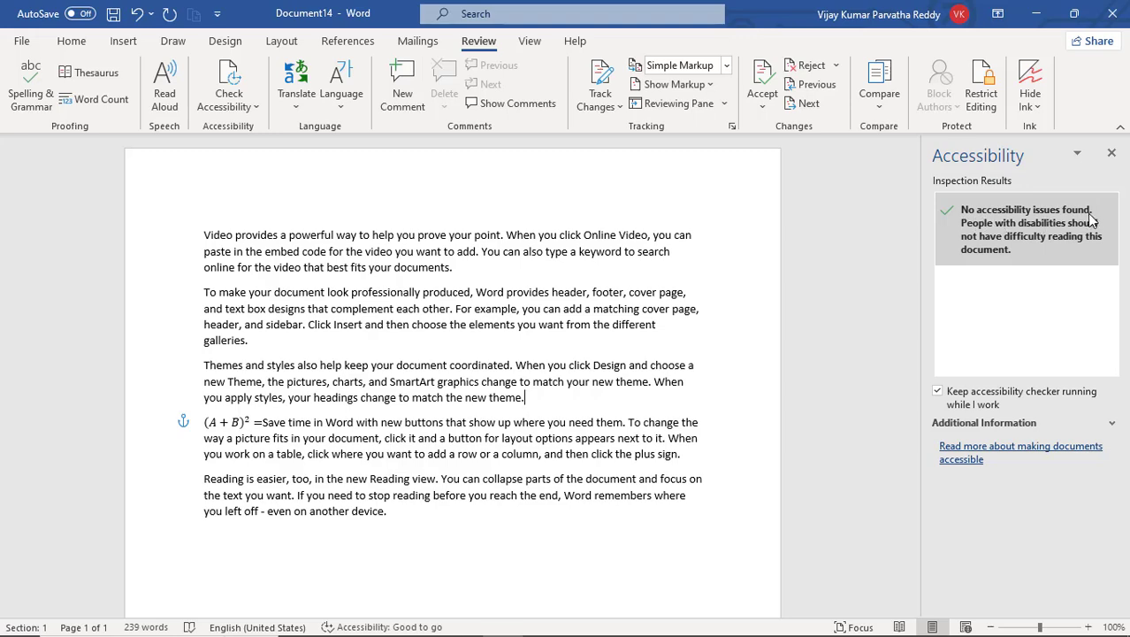
{"action": "left_click", "coordinate": [1113, 155]}
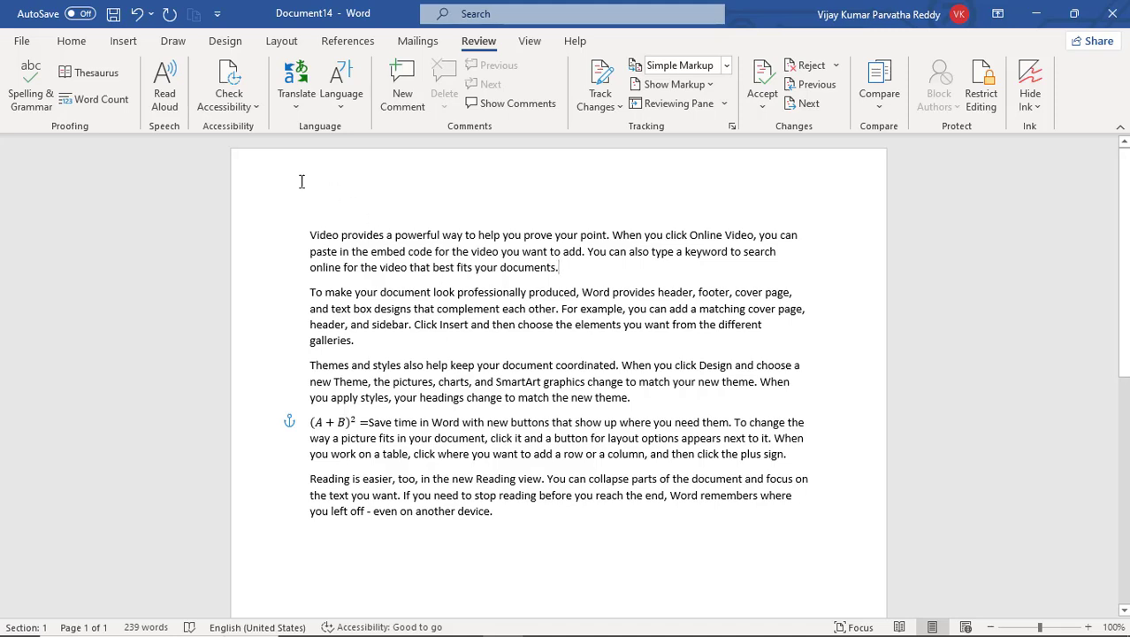
Display the Navigation pane from the accessibility options and look over the Alt Text option
{"action": "left_click", "coordinate": [254, 106]}
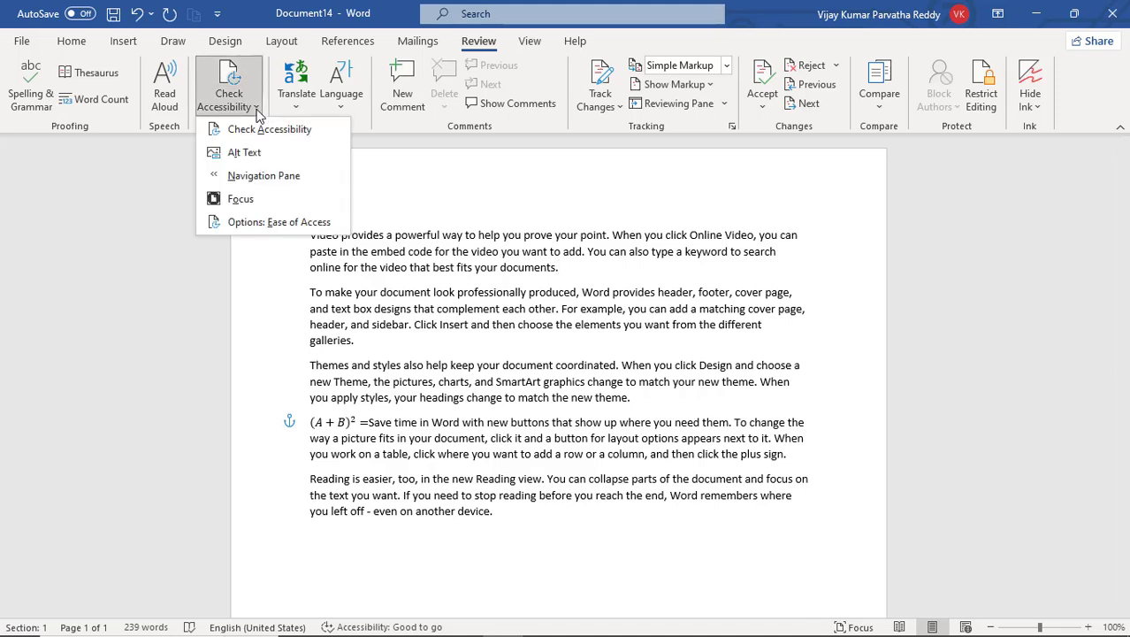
{"action": "left_click", "coordinate": [238, 176]}
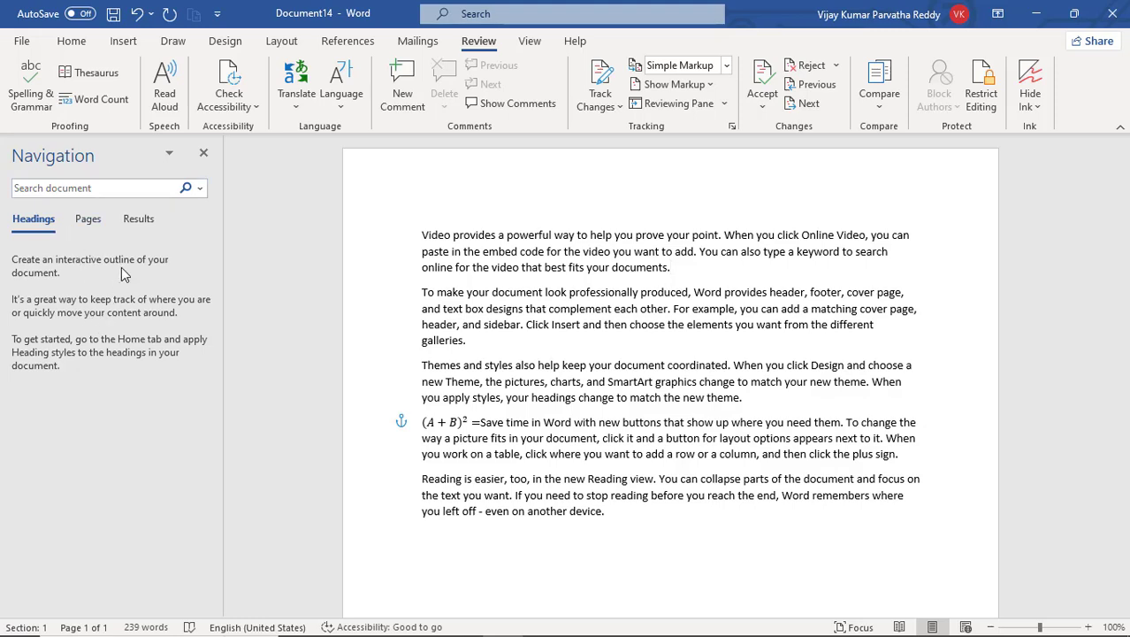
{"action": "left_click", "coordinate": [256, 109]}
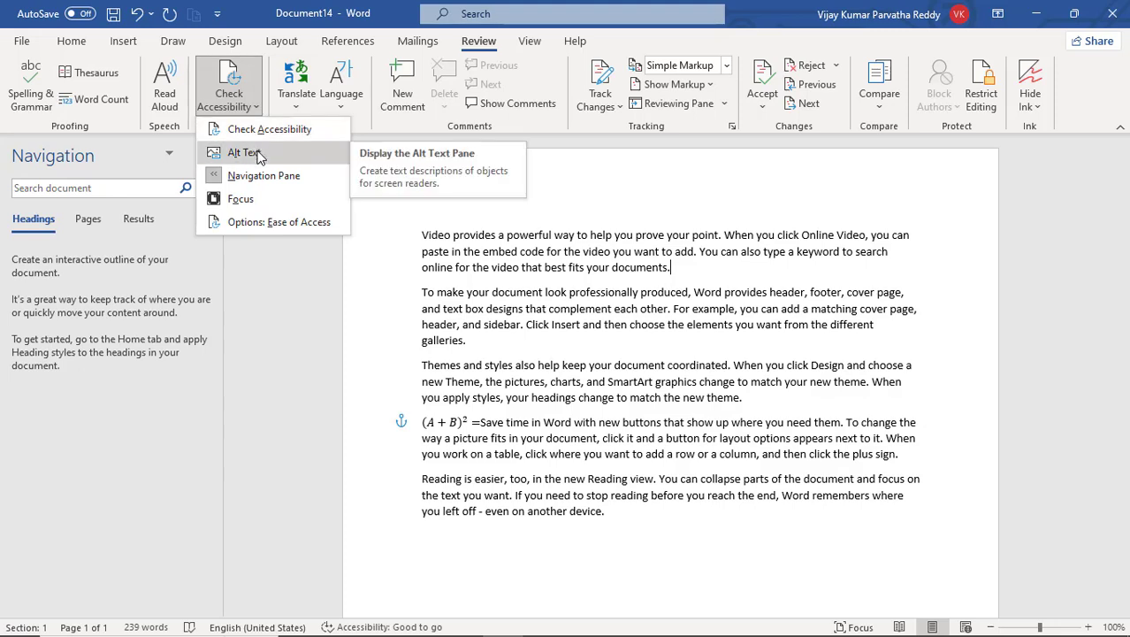
{"action": "left_click", "coordinate": [703, 274]}
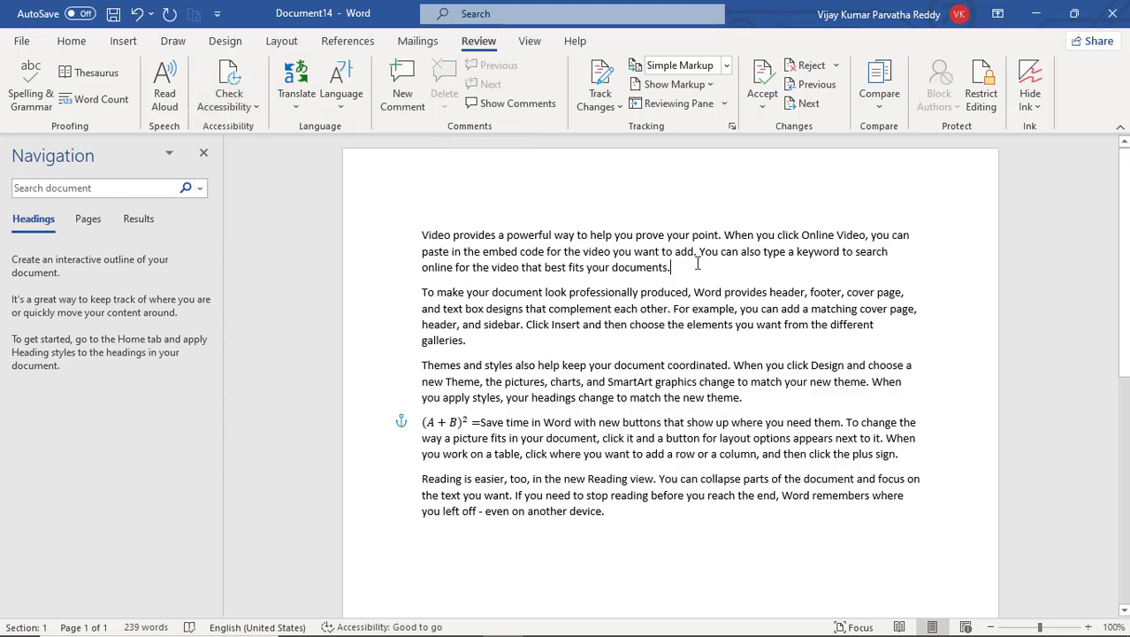
Select the word "documents." ending the first paragraph, view the Alt Text description options for it, and close them
{"action": "left_click_drag", "start_coordinate": [672, 268], "coordinate": [612, 268]}
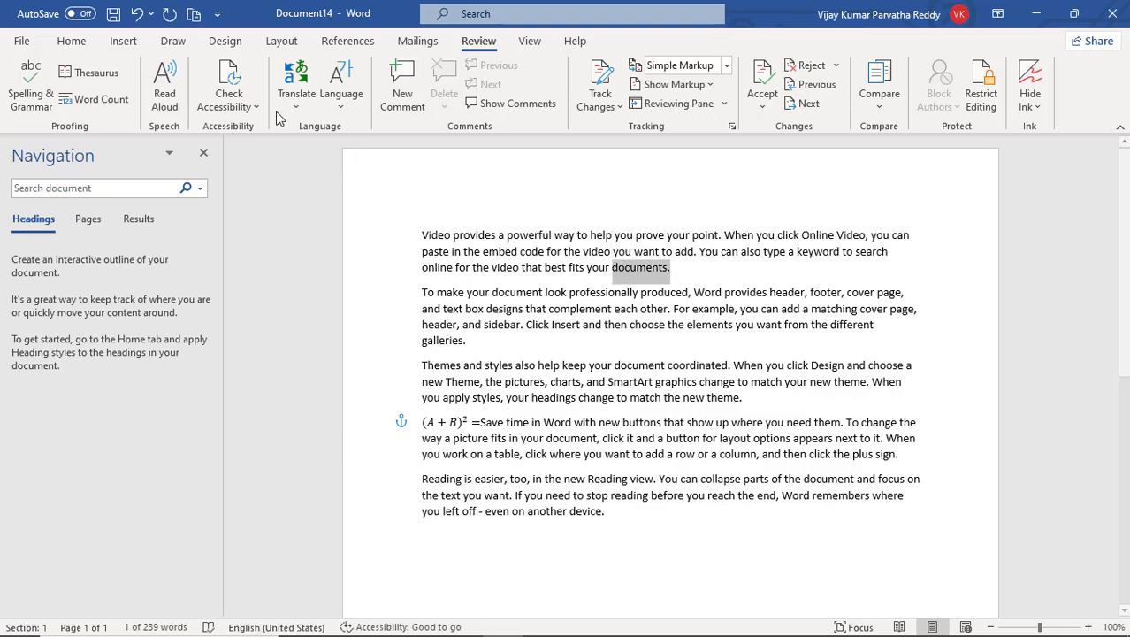
{"action": "left_click", "coordinate": [229, 97]}
{"action": "left_click", "coordinate": [252, 155]}
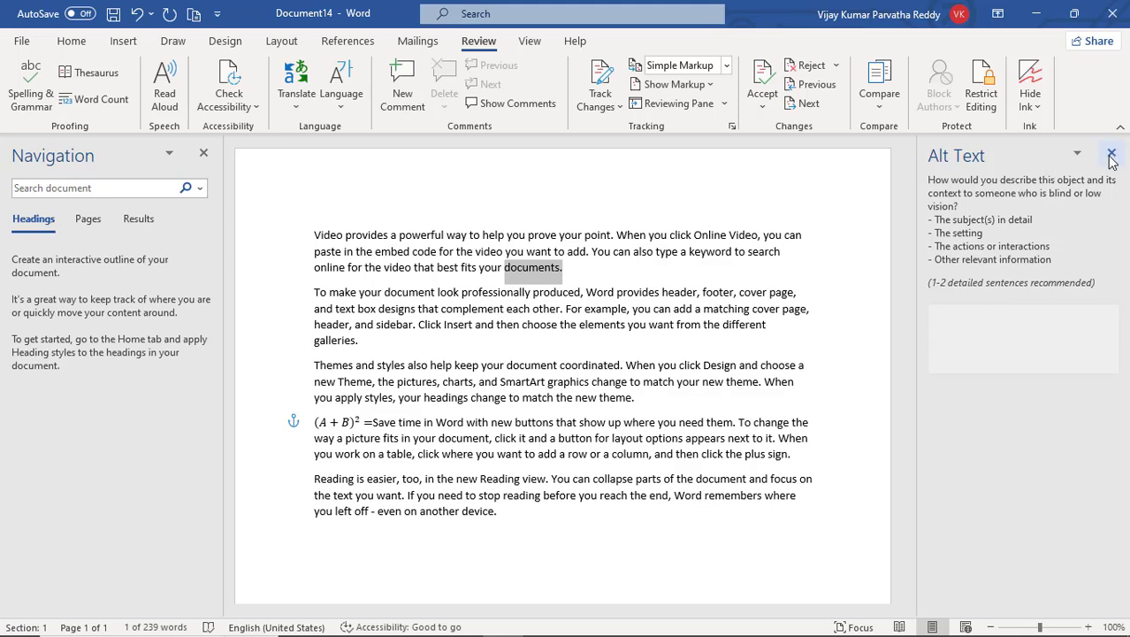
{"action": "left_click", "coordinate": [1079, 155]}
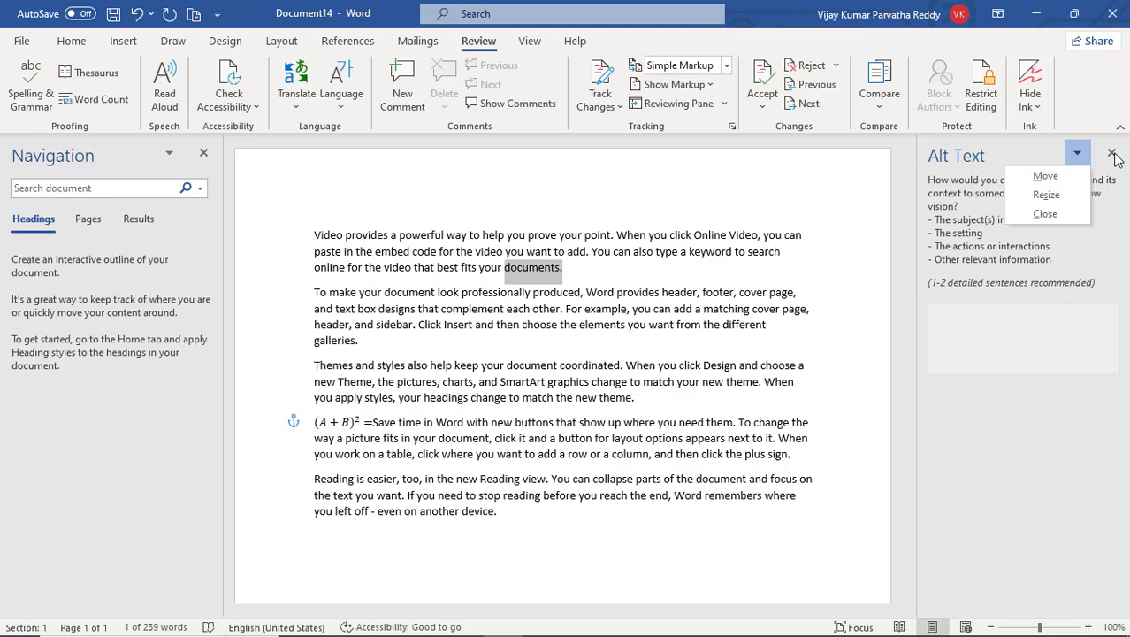
{"action": "left_click", "coordinate": [1045, 213]}
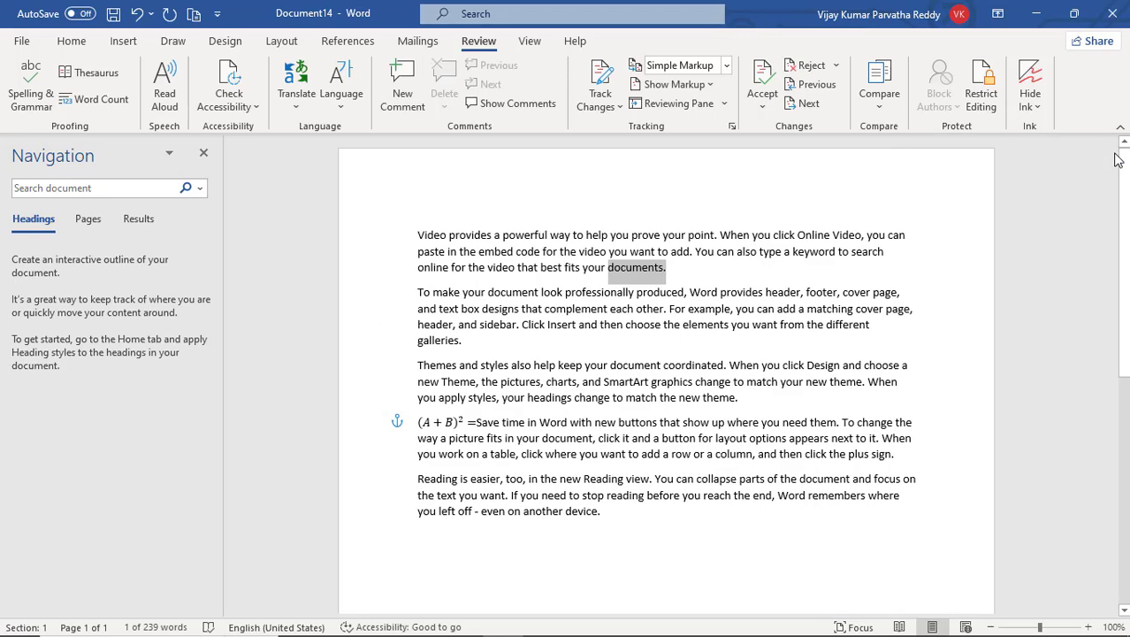
View the document in Focus mode from the accessibility options, look through the page, and return to the normal view
{"action": "left_click", "coordinate": [258, 108]}
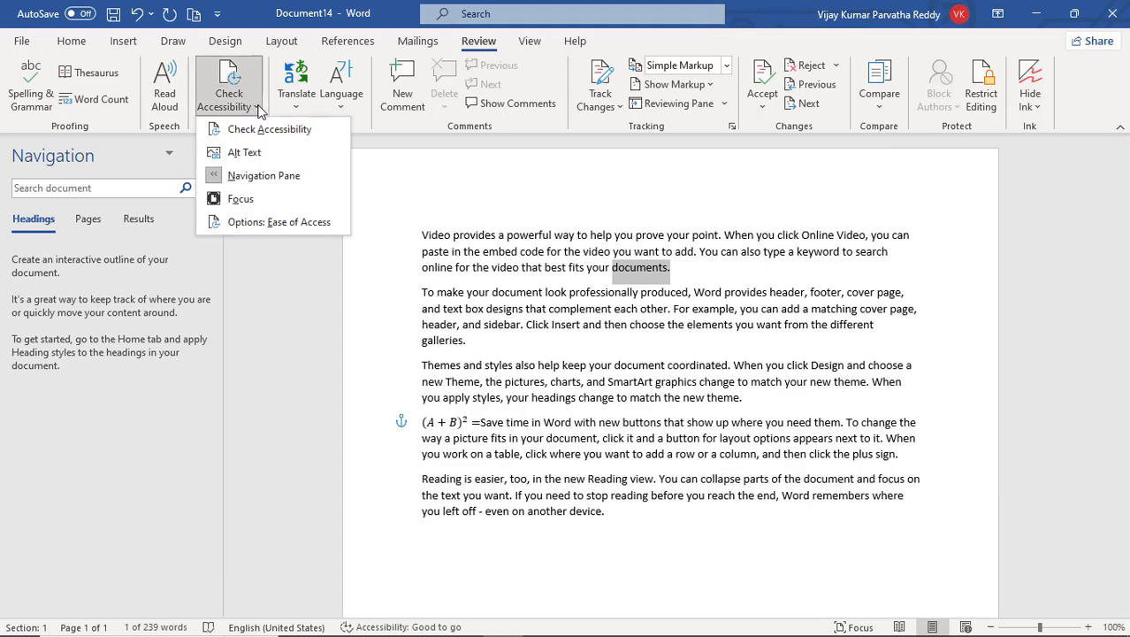
{"action": "left_click", "coordinate": [242, 198]}
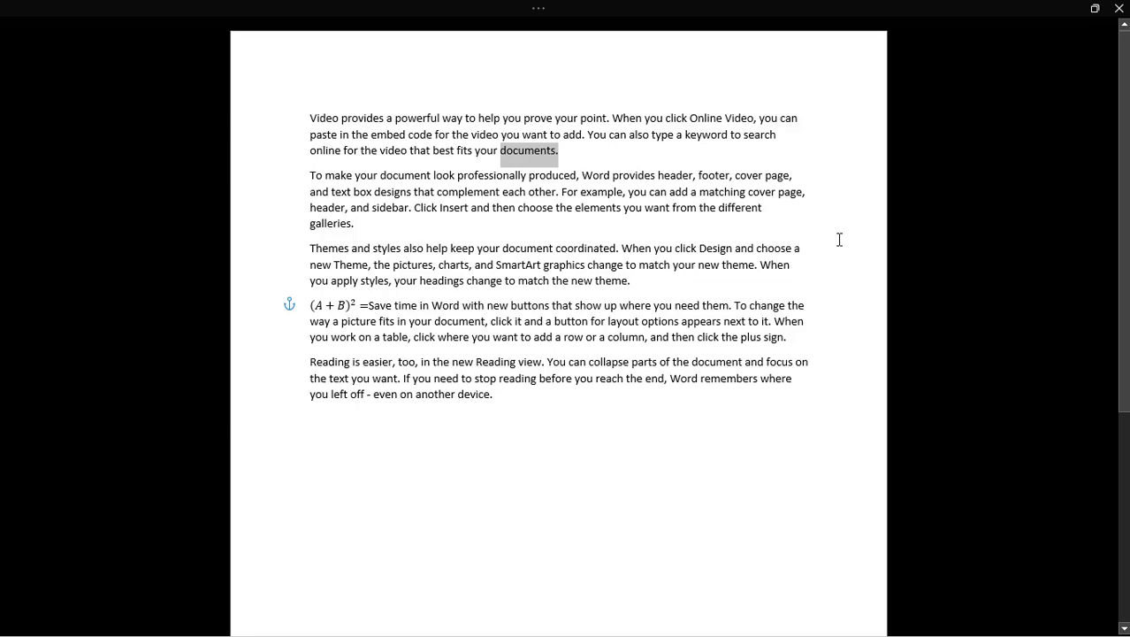
{"action": "scroll", "coordinate": [839, 239], "scroll_direction": "down", "scroll_amount": 5}
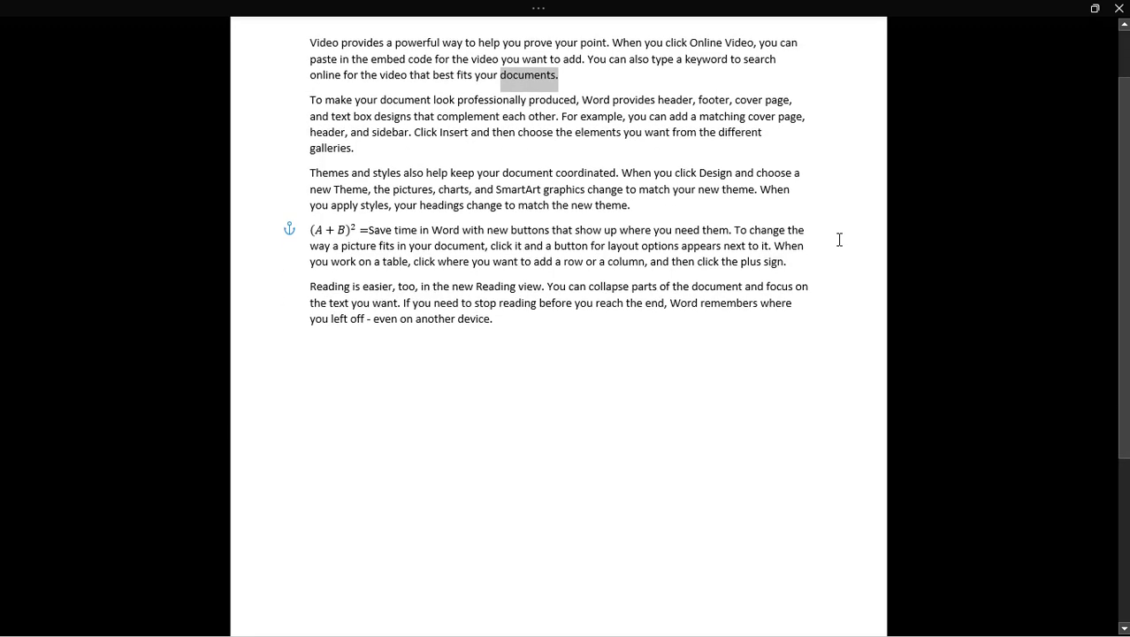
{"action": "scroll", "coordinate": [853, 212], "scroll_direction": "up", "scroll_amount": 3}
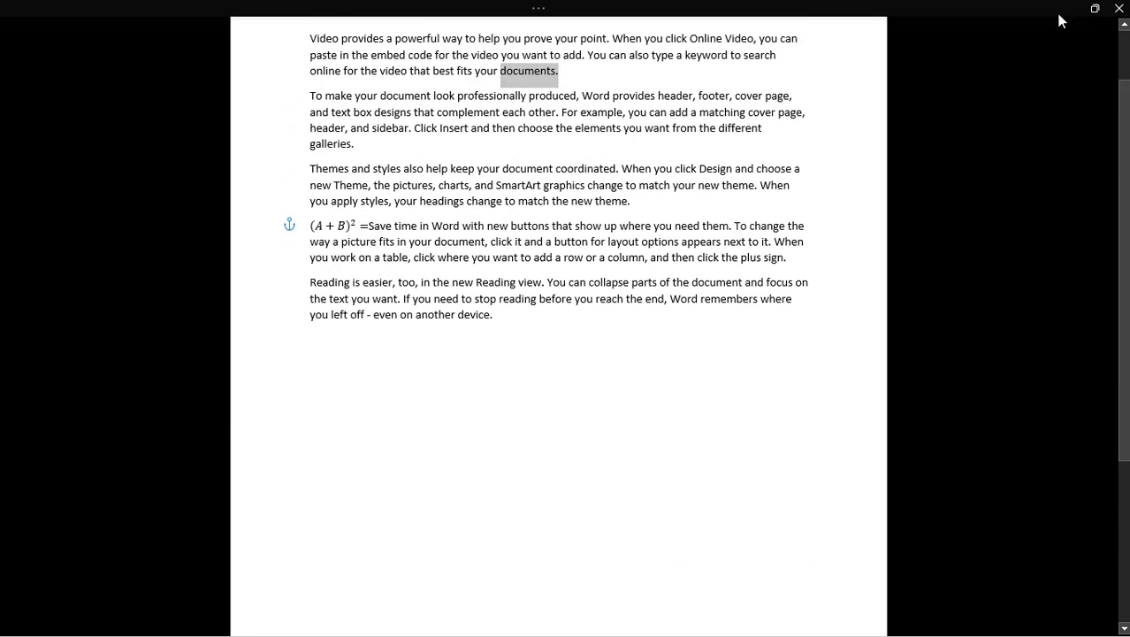
{"action": "left_click", "coordinate": [1094, 9]}
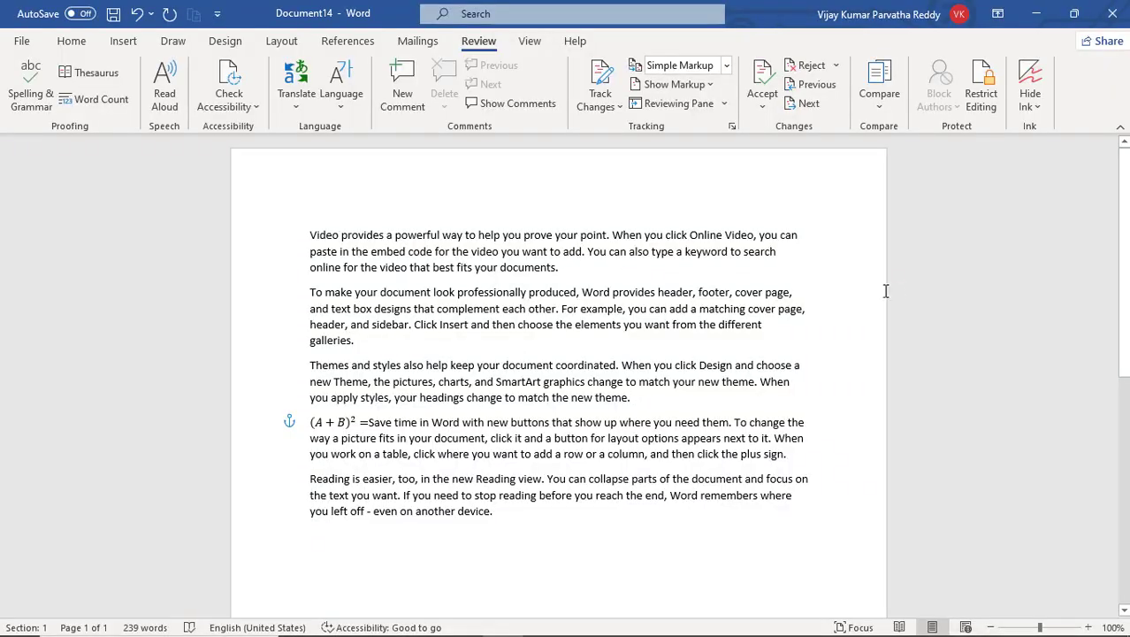
Review the Ease of Access settings in Word Options from the accessibility options, and close them without changes
{"action": "left_click", "coordinate": [256, 107]}
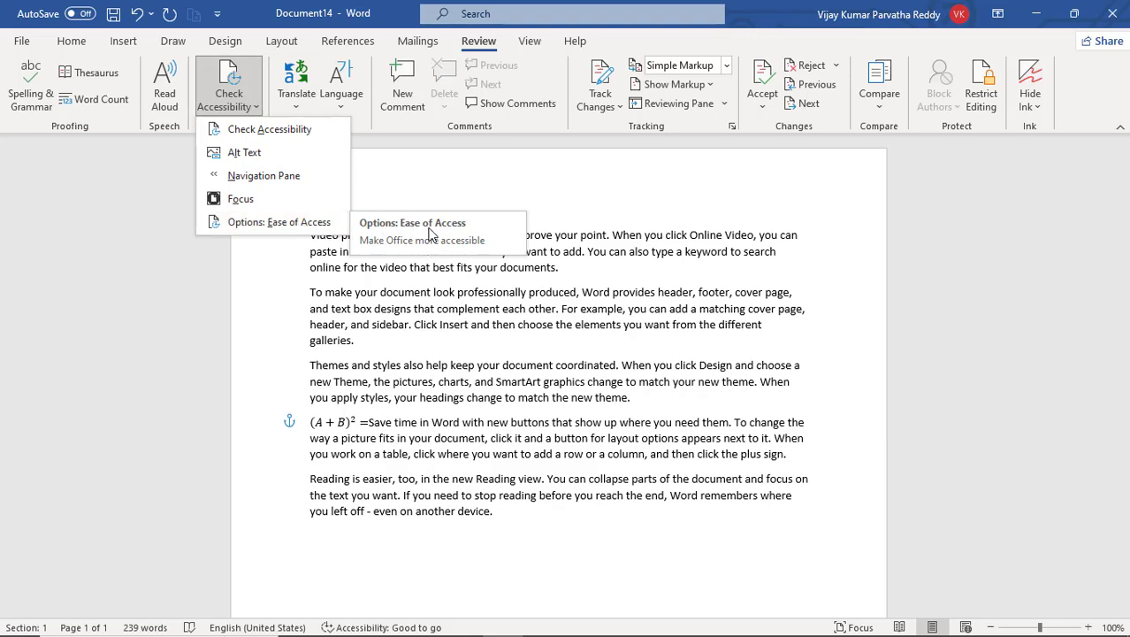
{"action": "left_click", "coordinate": [302, 223]}
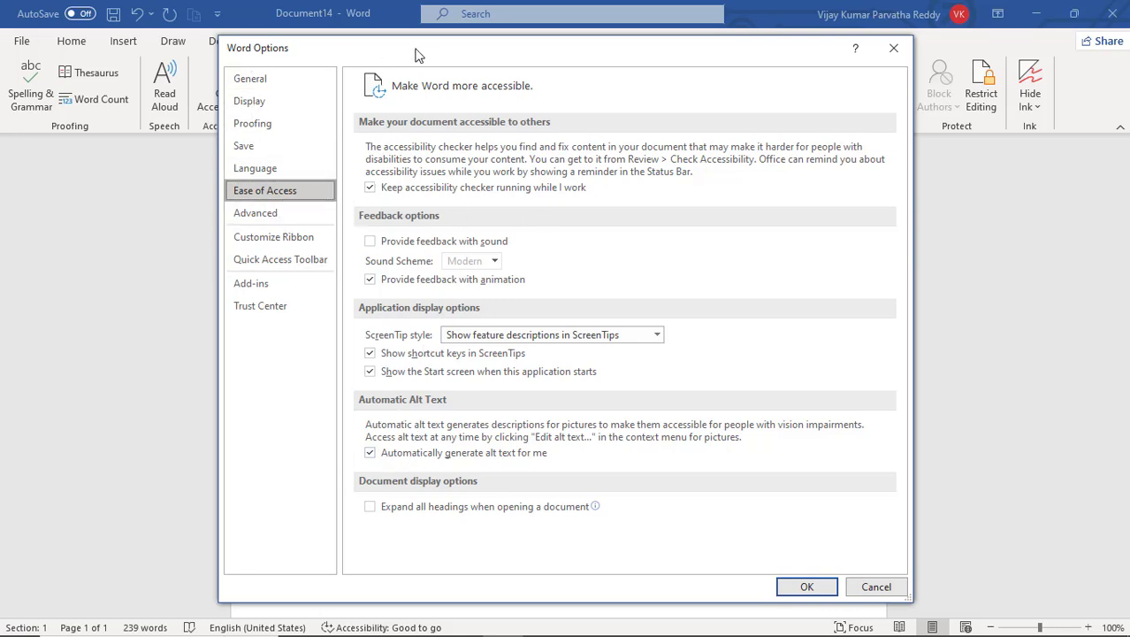
{"action": "left_click", "coordinate": [894, 49]}
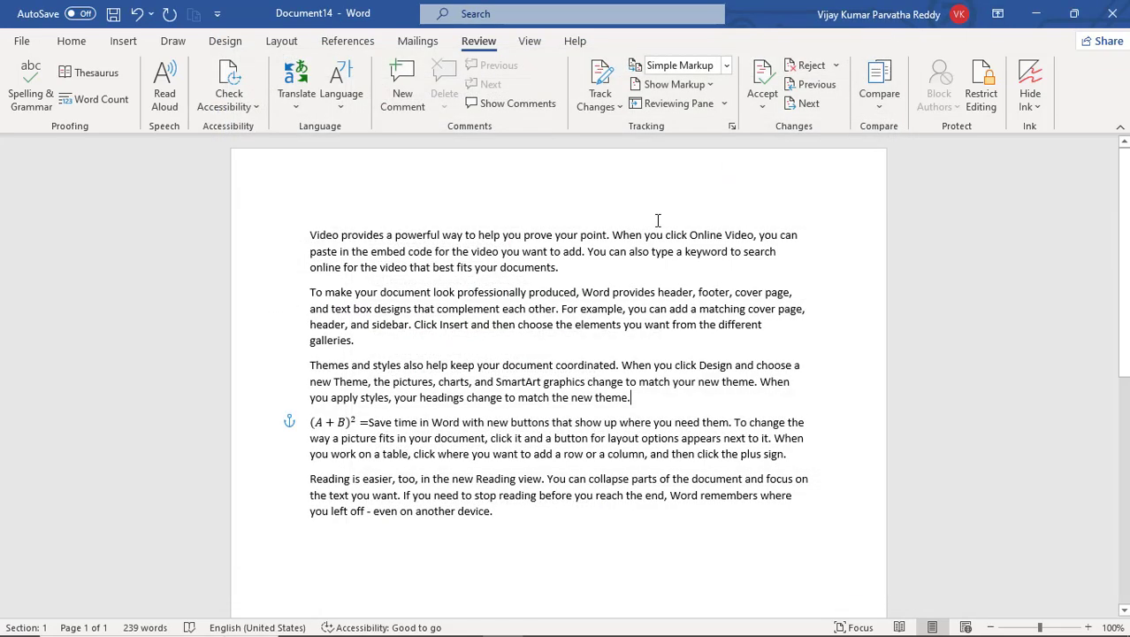